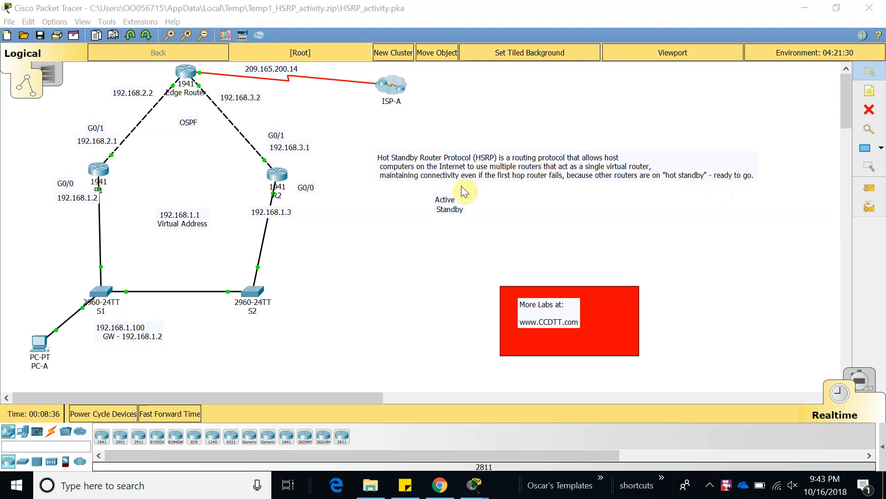
# Step: Space the Active and Standby labels apart beneath the HSRP description
pyautogui.moveTo(452, 203); pyautogui.dragTo(455, 200)
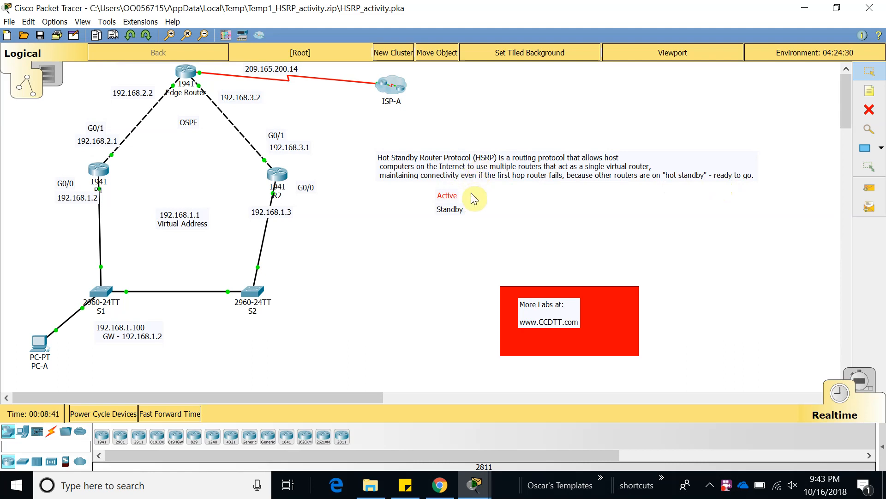
pyautogui.click(456, 209)
pyautogui.moveTo(454, 208); pyautogui.dragTo(456, 205)
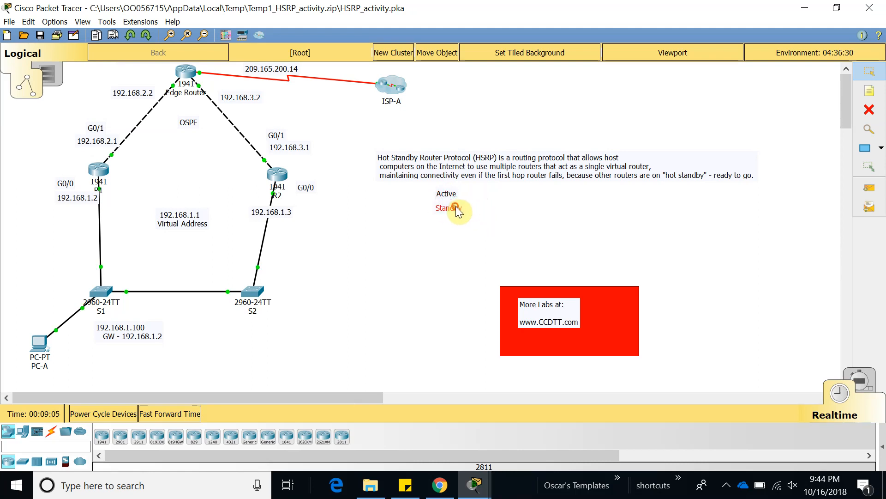
pyautogui.doubleClick(452, 206)
pyautogui.click(539, 210)
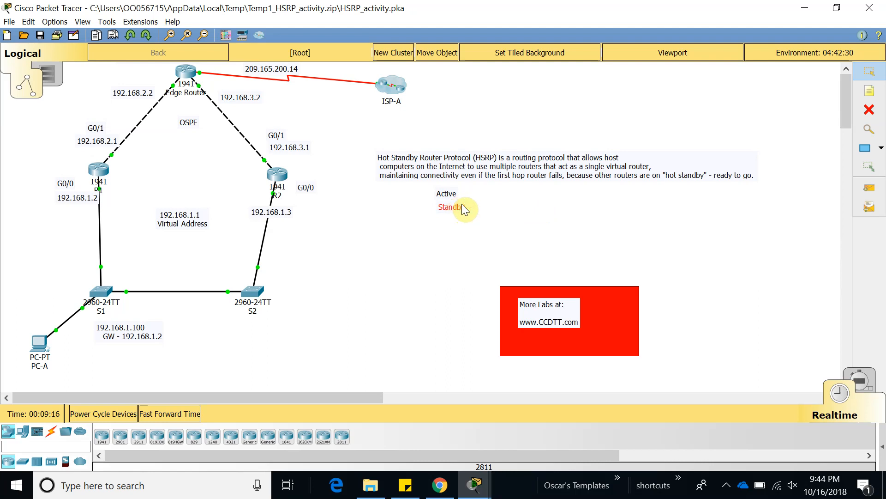
pyautogui.click(455, 210)
pyautogui.moveTo(451, 207); pyautogui.dragTo(455, 207)
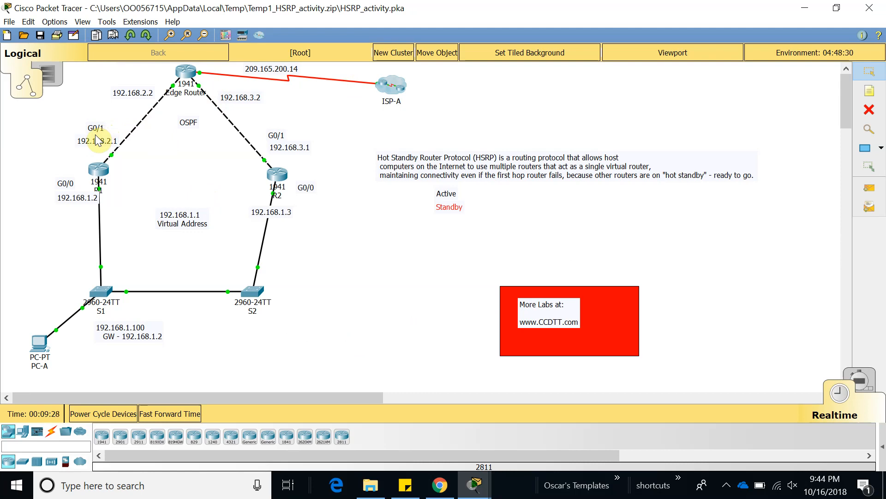
# Step: Shift the OSPF label slightly down and the 192.168.1.1 Virtual Address label slightly up between the two routers
pyautogui.moveTo(192, 122)
pyautogui.mouseDown()
pyautogui.moveTo(182, 126)
pyautogui.moveTo(193, 137)
pyautogui.mouseUp()
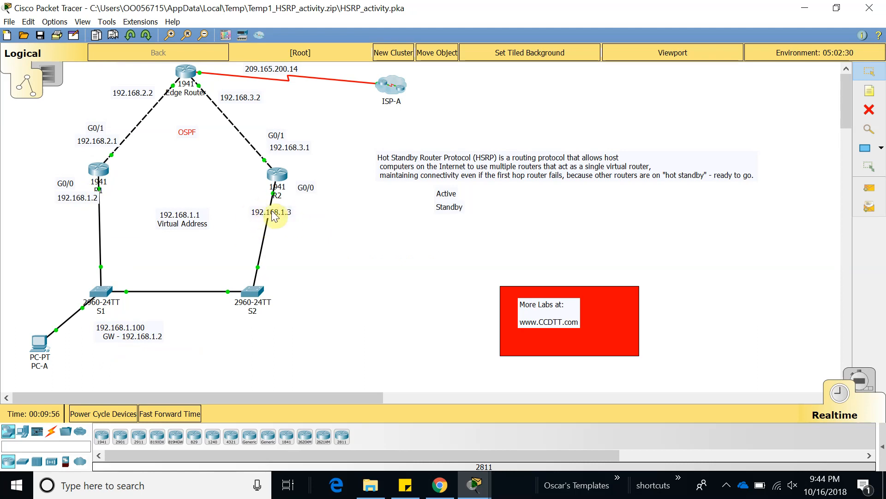
pyautogui.click(193, 220)
pyautogui.moveTo(193, 220); pyautogui.dragTo(196, 202)
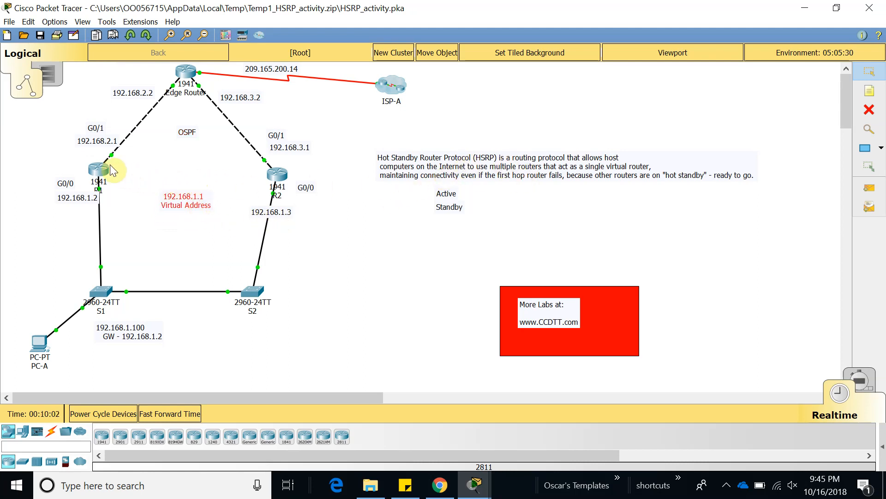
# Step: Place the Active label beside router R1 and the Standby label beside router R2
pyautogui.moveTo(440, 196); pyautogui.dragTo(124, 178)
pyautogui.moveTo(450, 212); pyautogui.dragTo(248, 179)
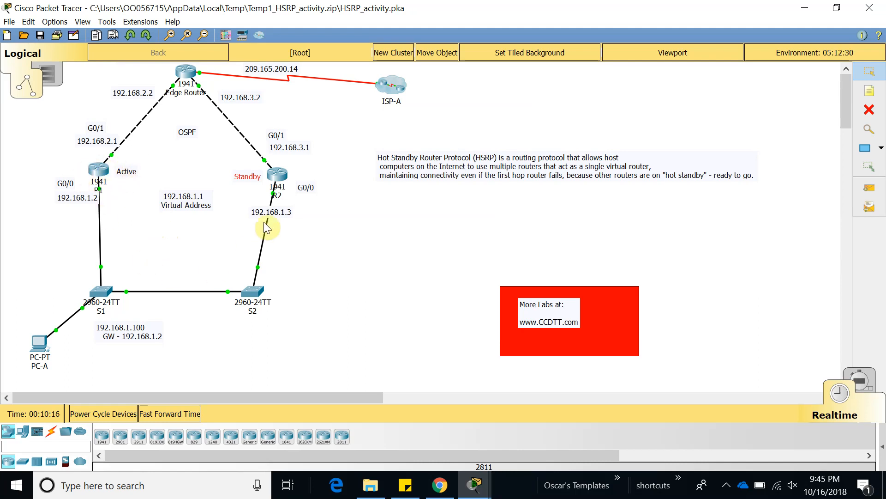
pyautogui.moveTo(275, 183)
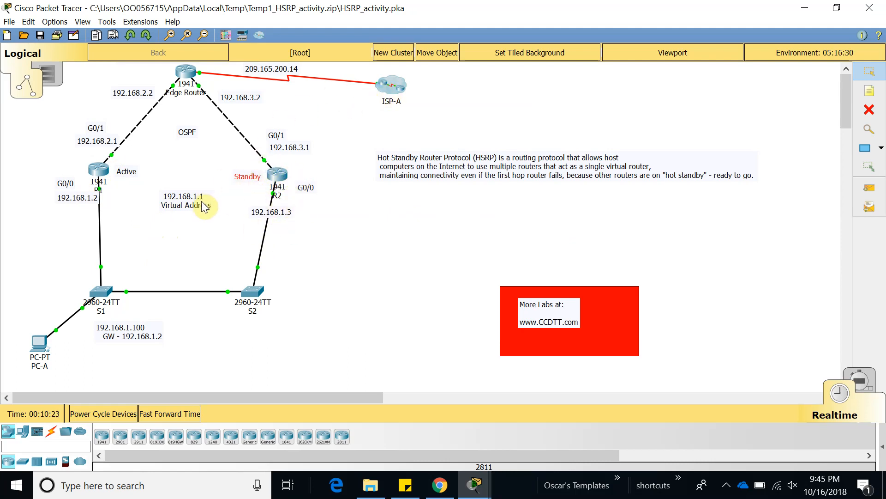
# Step: Open PC-A's command prompt and ping the ISP address 209.165.200.14
pyautogui.click(39, 342)
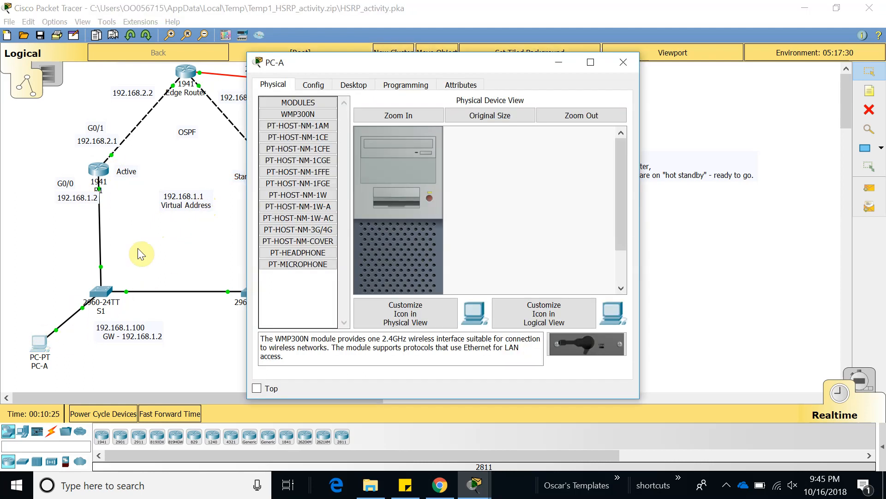
pyautogui.moveTo(431, 65); pyautogui.dragTo(665, 42)
pyautogui.click(580, 65)
pyautogui.click(734, 105)
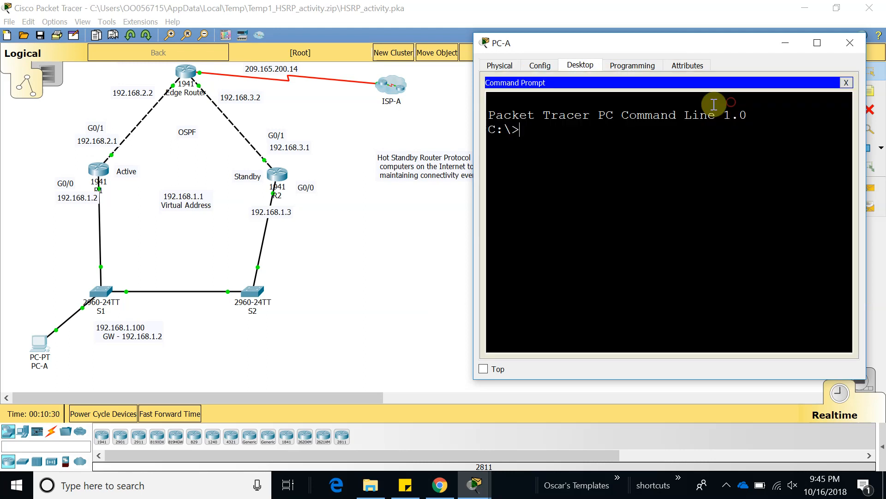
pyautogui.write('ping 209.165.200.14')
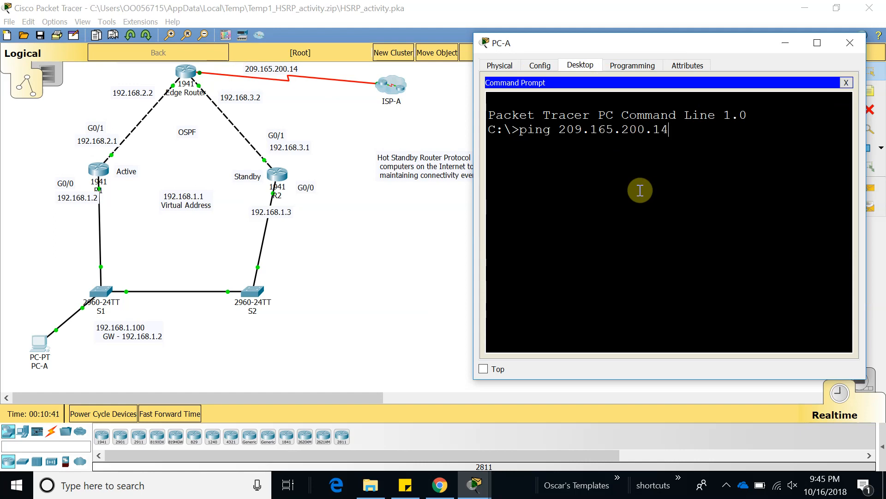
pyautogui.press('Return')
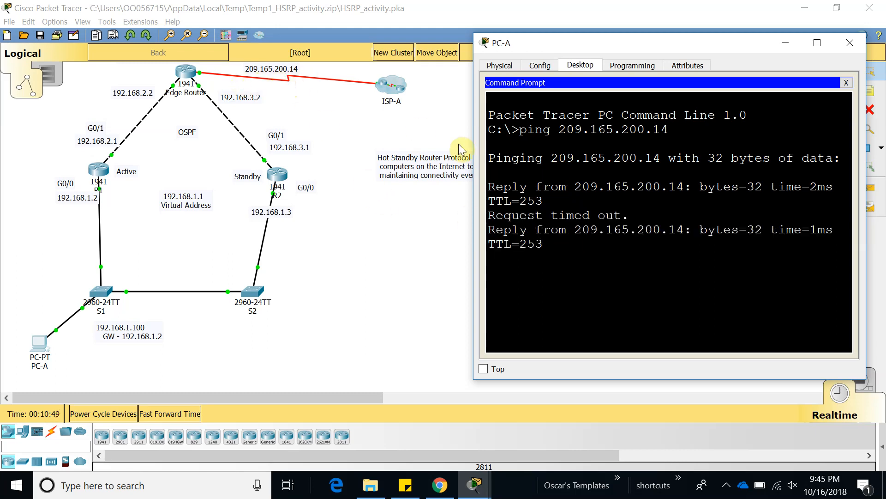
# Step: Repeat the ping from PC-A to 209.165.200.14 and examine the replies
pyautogui.press('Up')
pyautogui.press('Return')
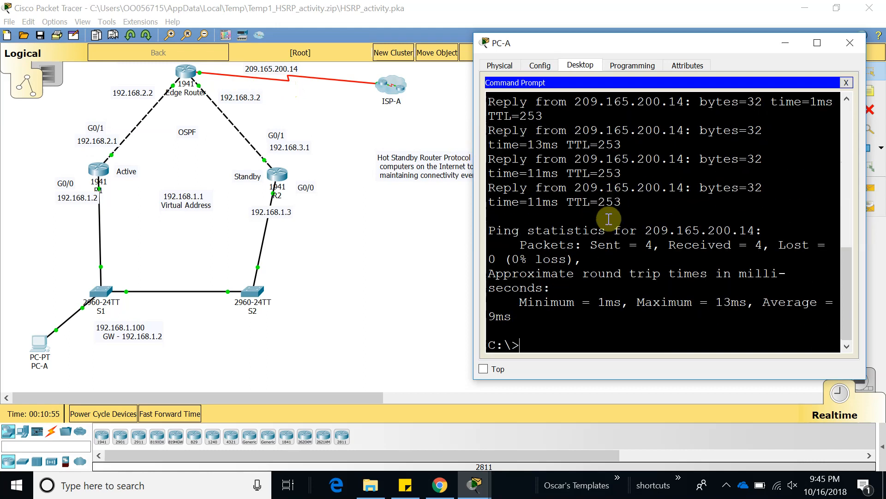
pyautogui.scroll(1, 633, 255)
pyautogui.moveTo(635, 256); pyautogui.dragTo(489, 157)
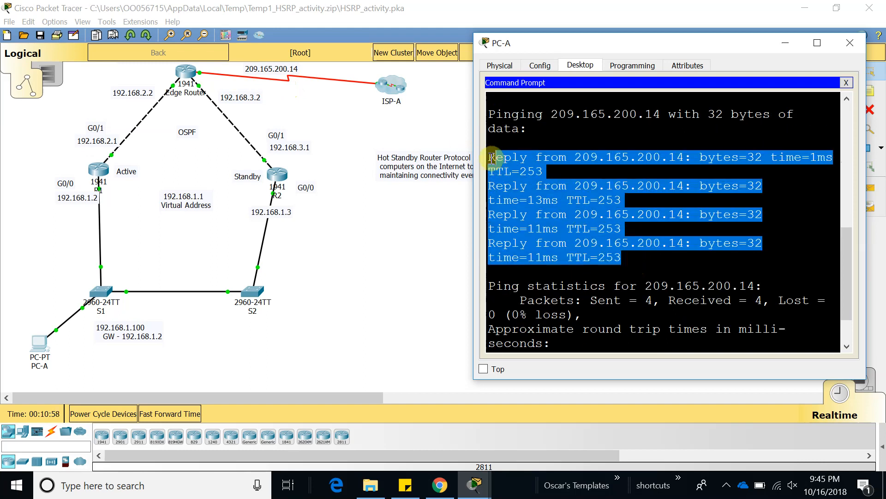
# Step: Check the default gateway in PC-A's IP configuration, then close the PC-A window
pyautogui.click(846, 82)
pyautogui.click(518, 109)
pyautogui.moveTo(678, 158); pyautogui.dragTo(610, 158)
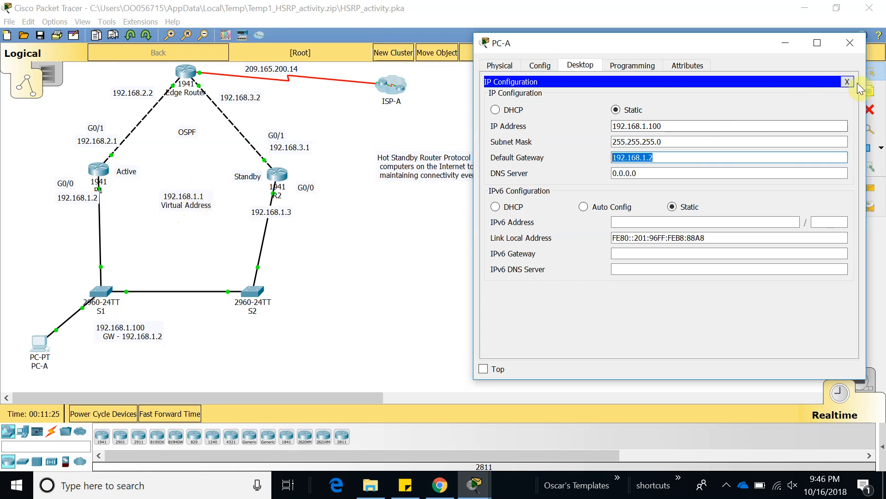
pyautogui.click(680, 157)
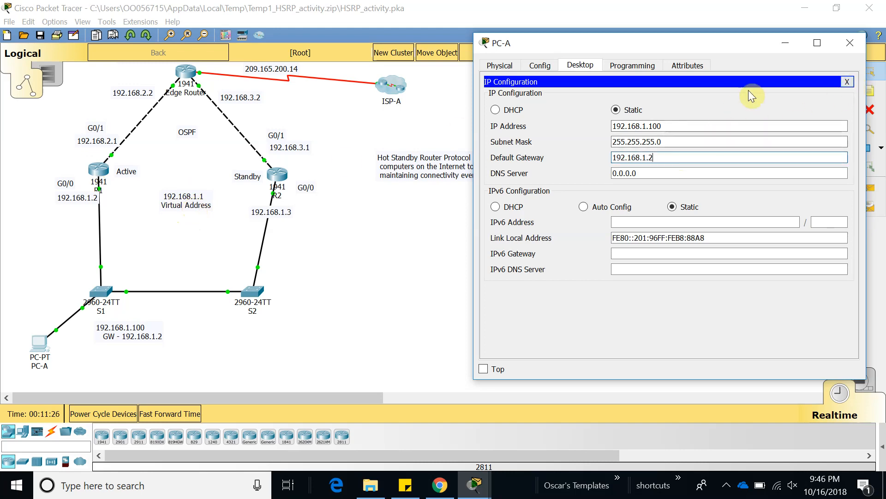
pyautogui.click(850, 42)
# Step: Open router R1's command-line interface in an enlarged window beside the topology and start the console session
pyautogui.click(94, 171)
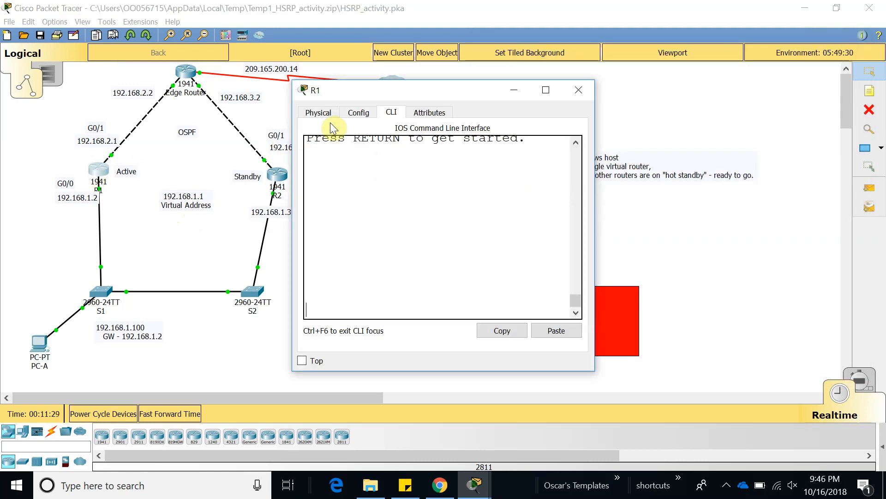
pyautogui.moveTo(364, 91); pyautogui.dragTo(621, 7)
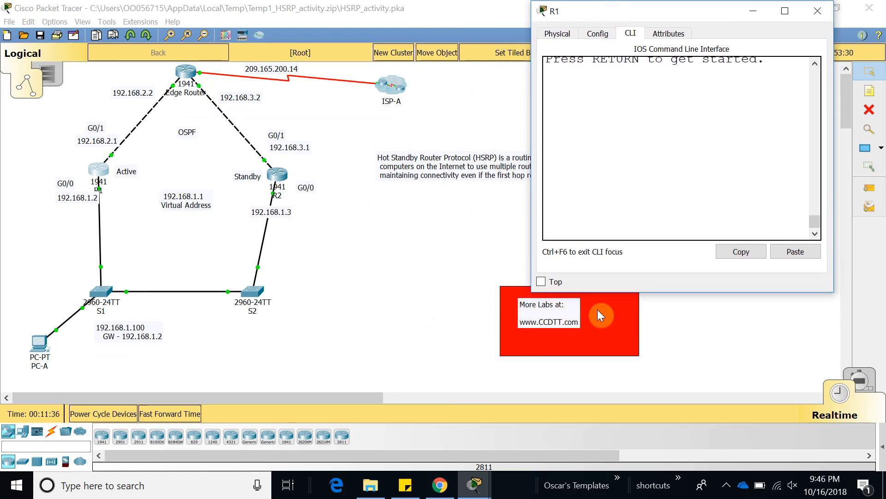
pyautogui.moveTo(543, 292); pyautogui.dragTo(547, 444)
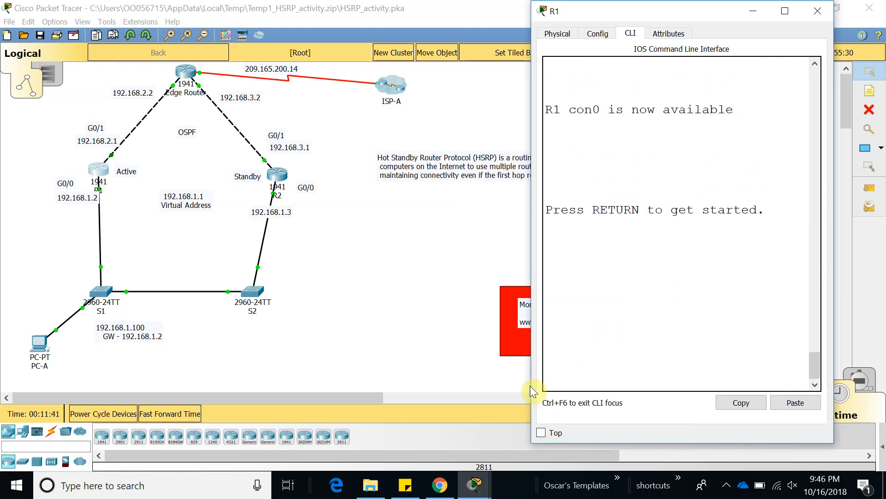
pyautogui.moveTo(533, 391); pyautogui.dragTo(331, 376)
pyautogui.press('Return')
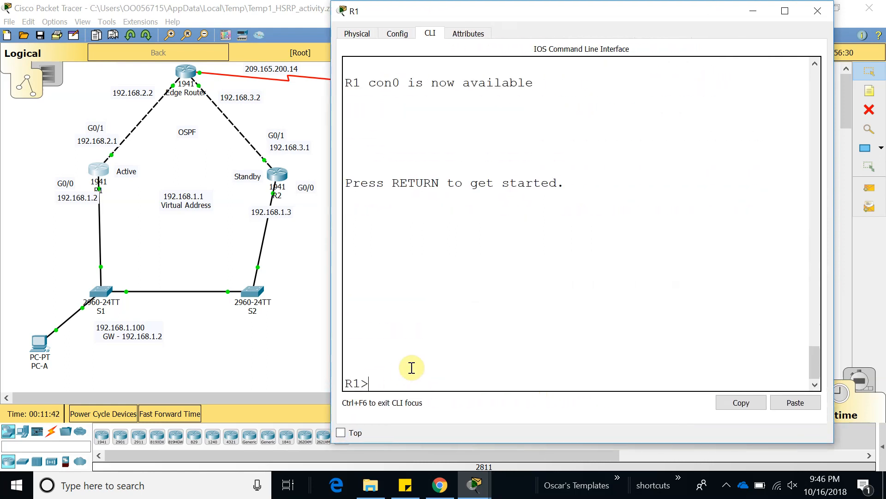
pyautogui.press('Return')
pyautogui.press('Return')
# Step: Enter privileged EXEC mode and global configuration mode on R1
pyautogui.write('en')
pyautogui.press('Tab')
pyautogui.press('Return')
pyautogui.press('Return')
pyautogui.write('confi')
pyautogui.press('Tab')
pyautogui.write('t')
pyautogui.press('Tab')
pyautogui.press('Return')
pyautogui.press('Return')
pyautogui.press('Return')
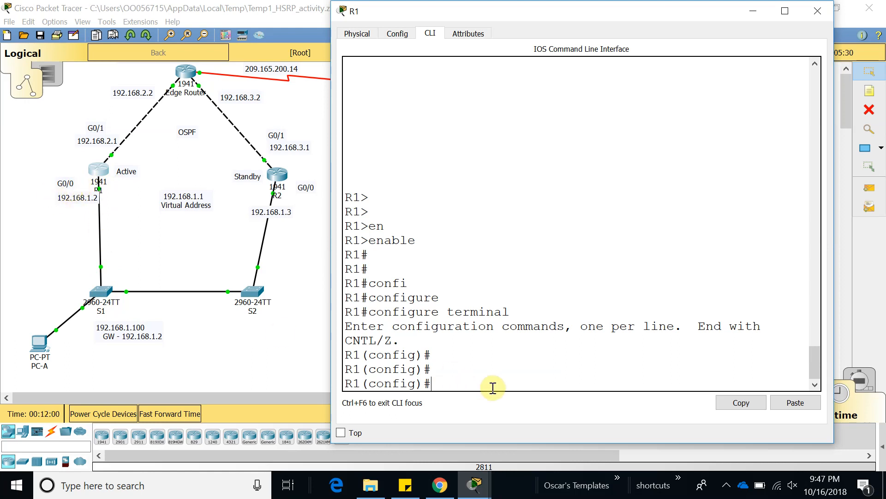
# Step: Enter configuration of interface g0/0 on R1 and list the options of the standby command
pyautogui.write('int g0/0')
pyautogui.press('Return')
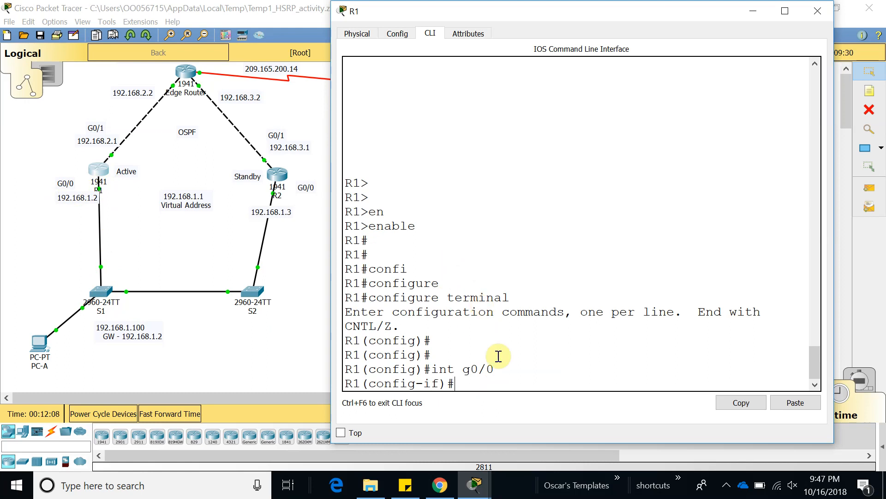
pyautogui.write('sta')
pyautogui.press('Tab')
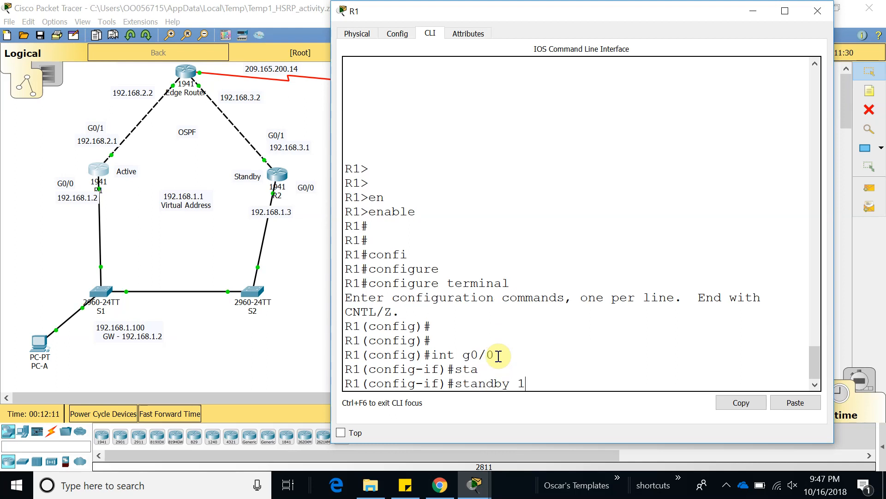
pyautogui.write('?')
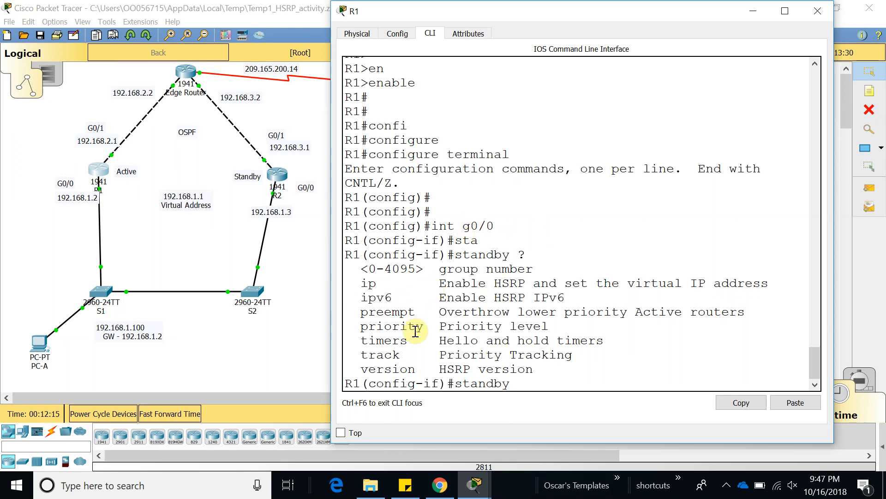
pyautogui.moveTo(440, 270); pyautogui.dragTo(535, 270)
pyautogui.click(527, 380)
# Step: Build the command up to "standby 1 ip", consulting the inline help for group 1 and its ip option
pyautogui.write('1')
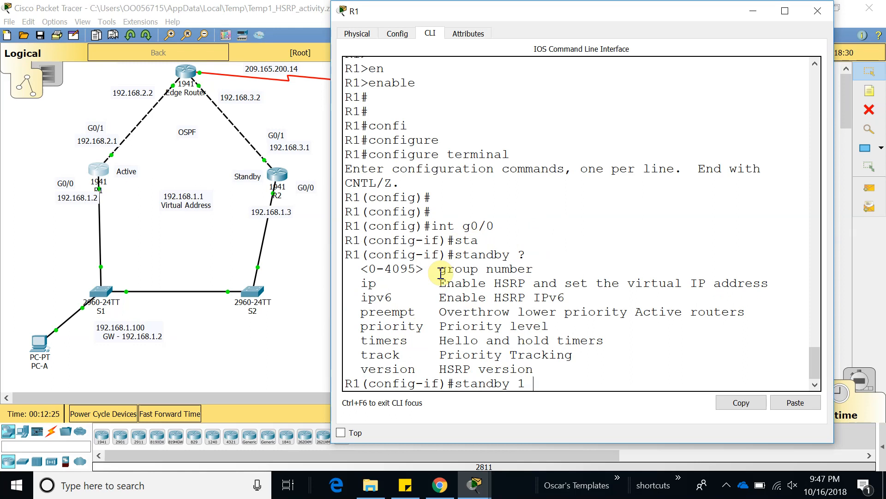
pyautogui.write('?')
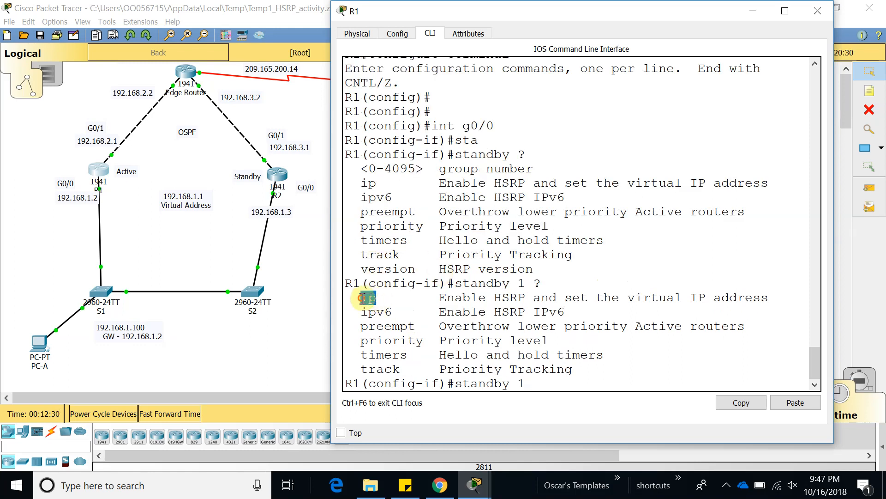
pyautogui.moveTo(361, 298); pyautogui.dragTo(378, 298)
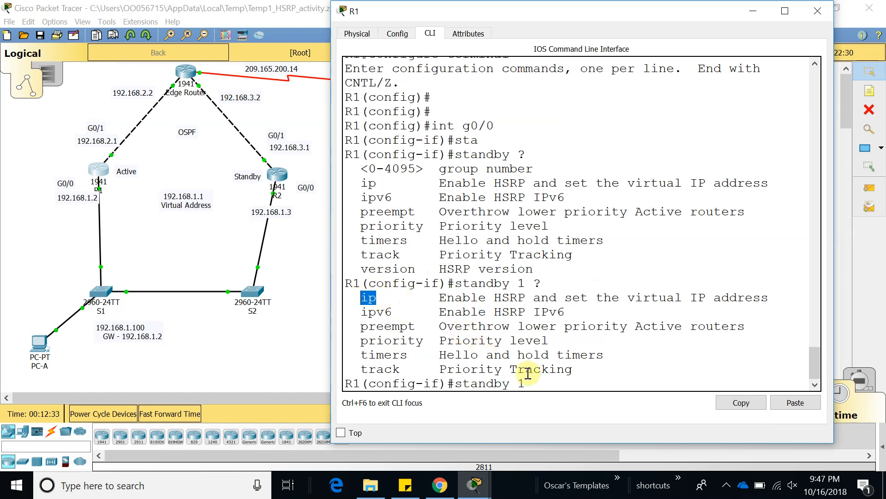
pyautogui.click(564, 387)
pyautogui.write('ip ?')
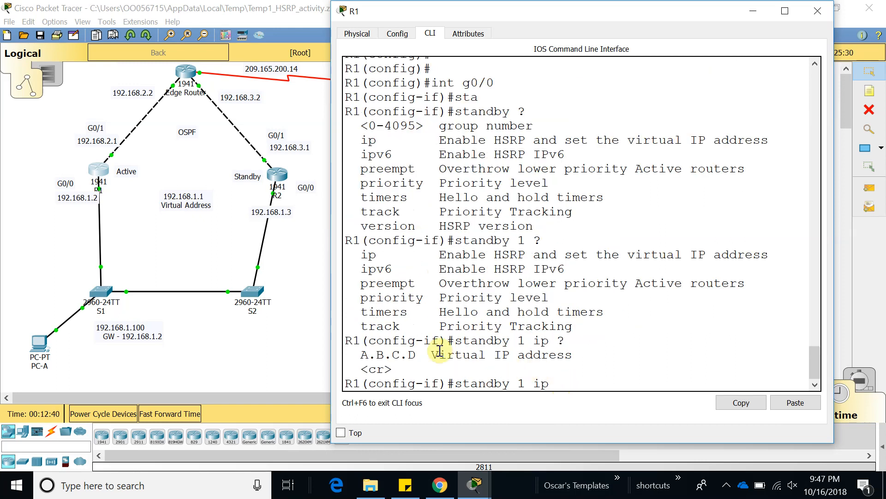
pyautogui.moveTo(435, 354); pyautogui.dragTo(586, 354)
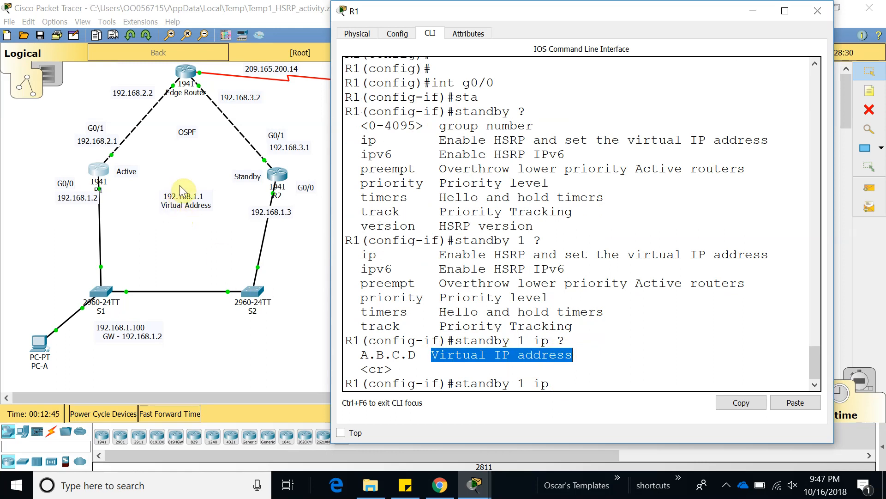
# Step: Set the virtual IP address of HSRP group 1 on R1's g0/0 to 192.168.1.1
pyautogui.click(583, 384)
pyautogui.write('192.168.')
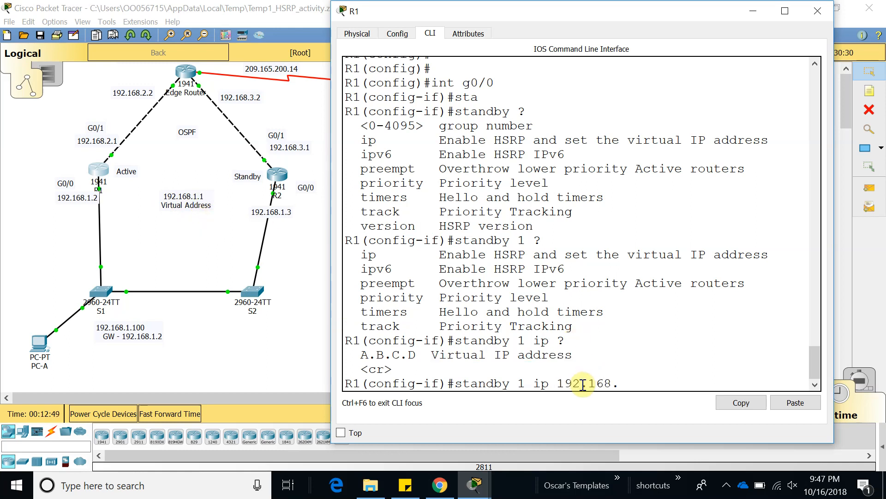
pyautogui.write('6')
pyautogui.write('.1.1')
pyautogui.press('Left')
pyautogui.press('Left')
pyautogui.press('Left')
pyautogui.press('BackSpace')
pyautogui.press('Return')
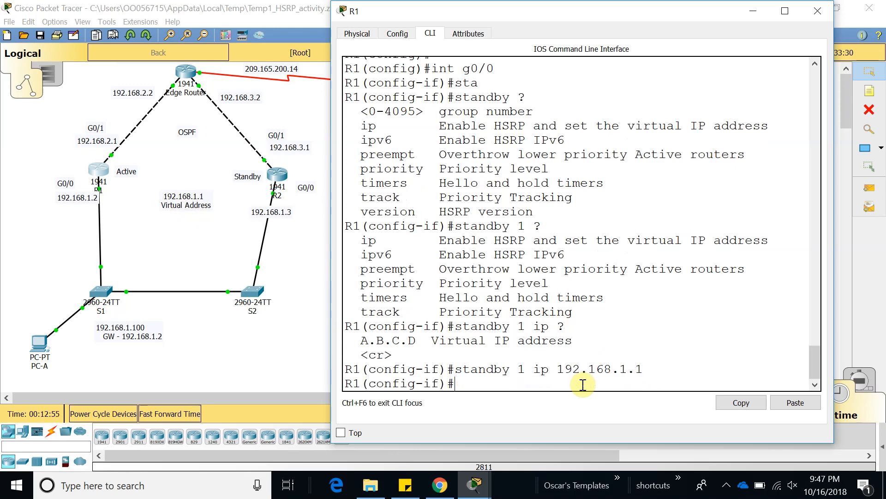
# Step: Set the priority of HSRP group 1 on R1's g0/0 to 105
pyautogui.write('st')
pyautogui.press('Tab')
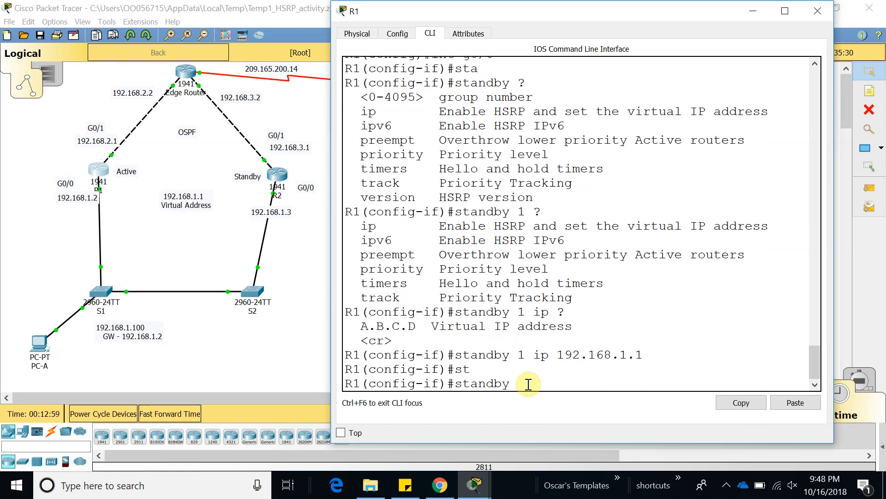
pyautogui.write('1 pri')
pyautogui.press('Tab')
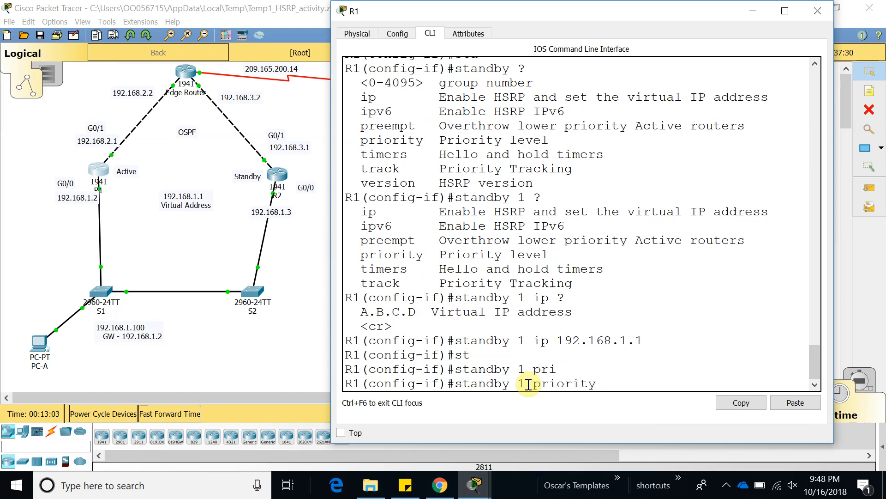
pyautogui.write('105')
pyautogui.doubleClick(621, 382)
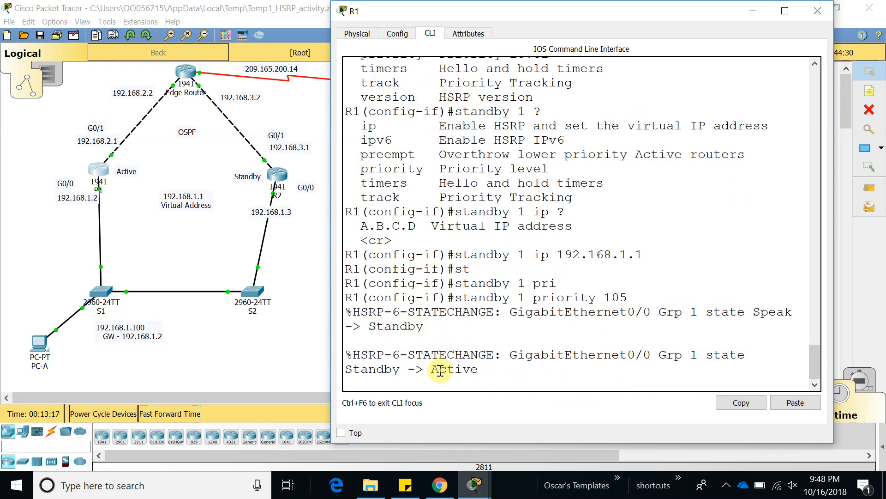
pyautogui.moveTo(432, 370); pyautogui.dragTo(481, 369)
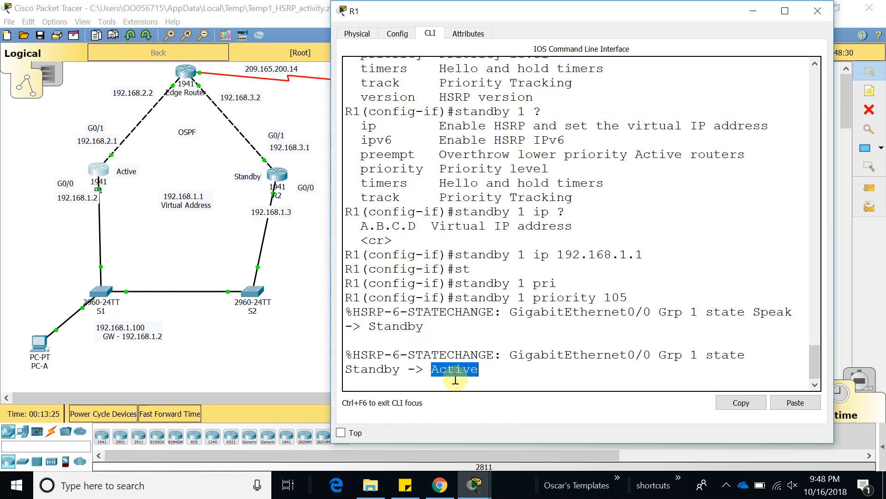
pyautogui.click(489, 370)
pyautogui.press('Return')
pyautogui.press('Return')
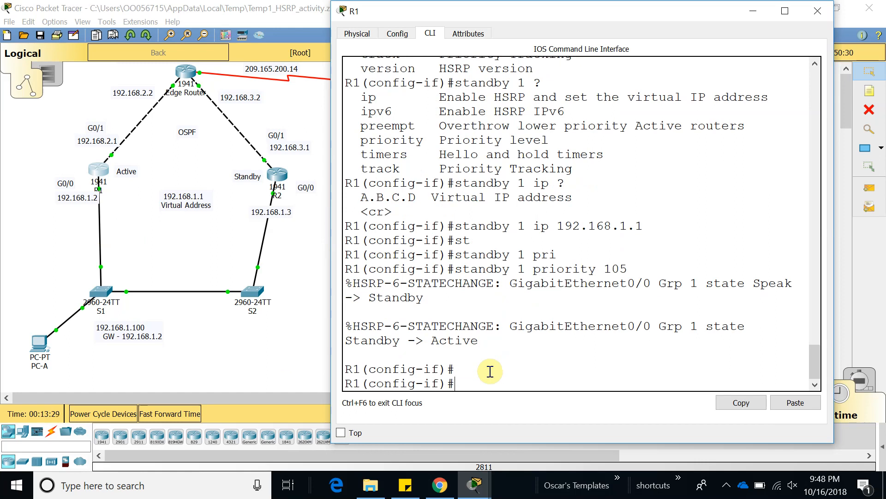
# Step: Recall and reissue the "standby 1 priority 105" command on R1's g0/0
pyautogui.press('Up')
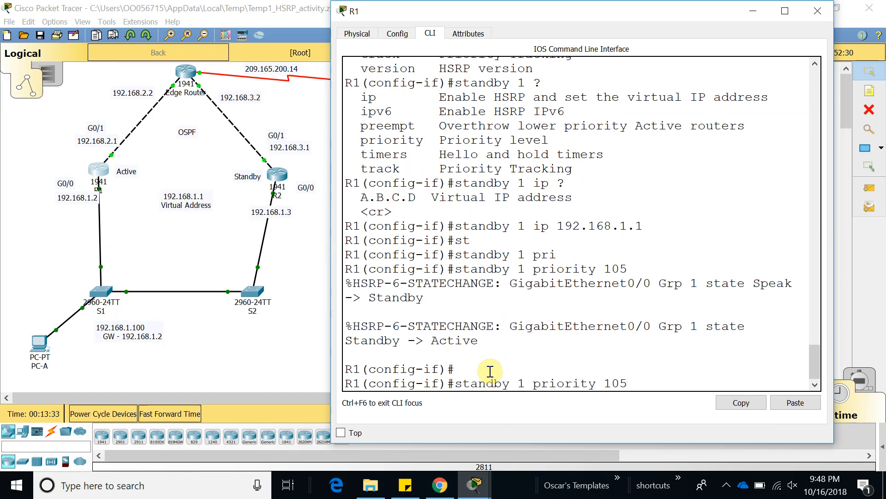
pyautogui.press('Return')
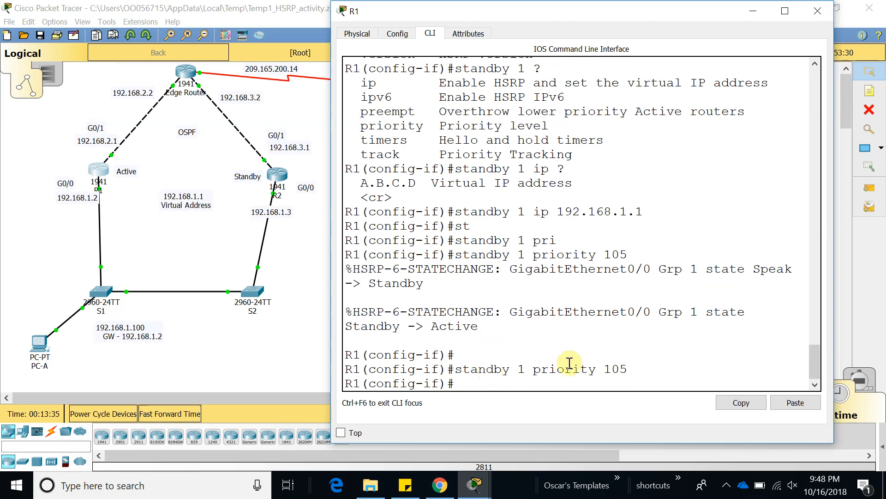
pyautogui.moveTo(605, 369); pyautogui.dragTo(635, 368)
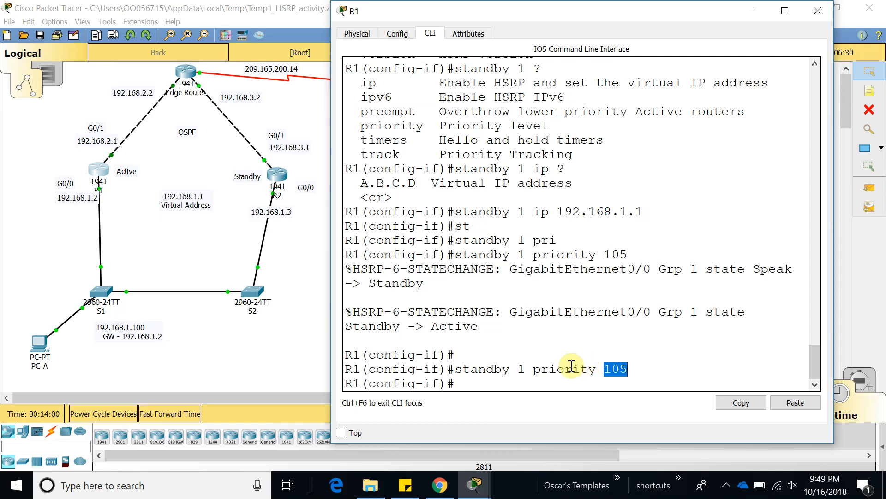
pyautogui.click(542, 384)
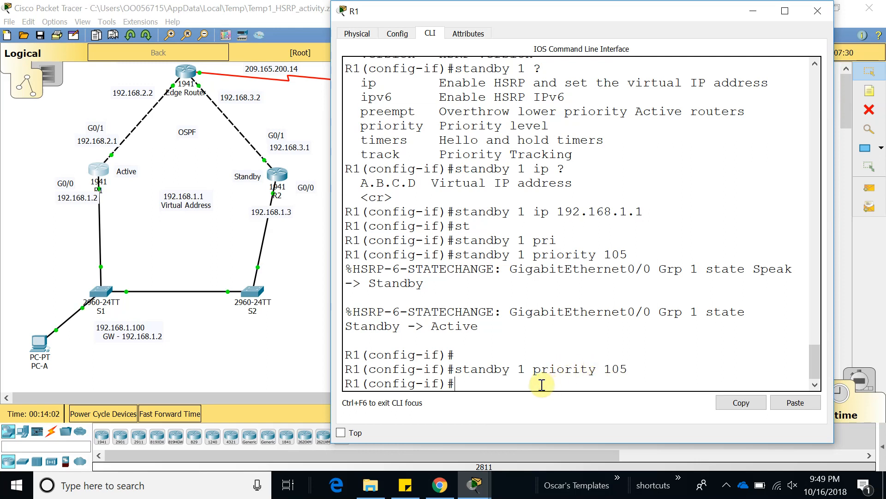
# Step: Enable preemption for HSRP group 1 on R1's g0/0 with "standby 1 preempt"
pyautogui.write('st')
pyautogui.press('Tab')
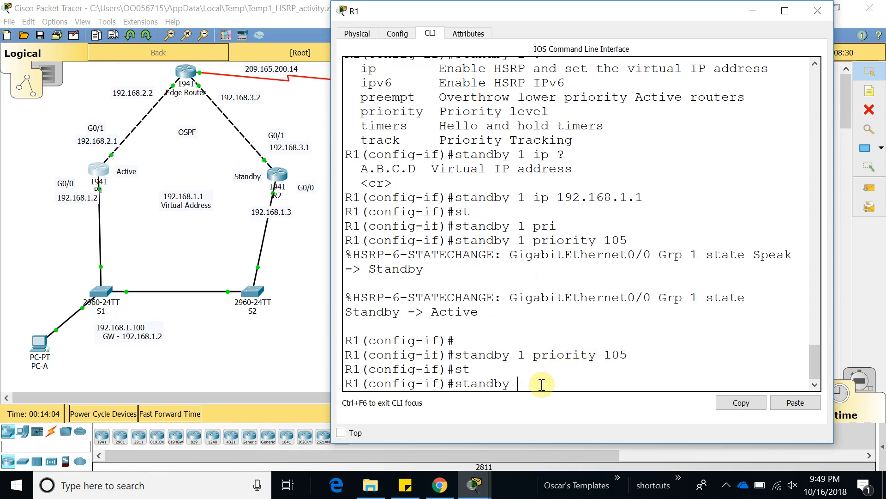
pyautogui.write('1 pr')
pyautogui.press('Tab')
pyautogui.write('ee')
pyautogui.press('Tab')
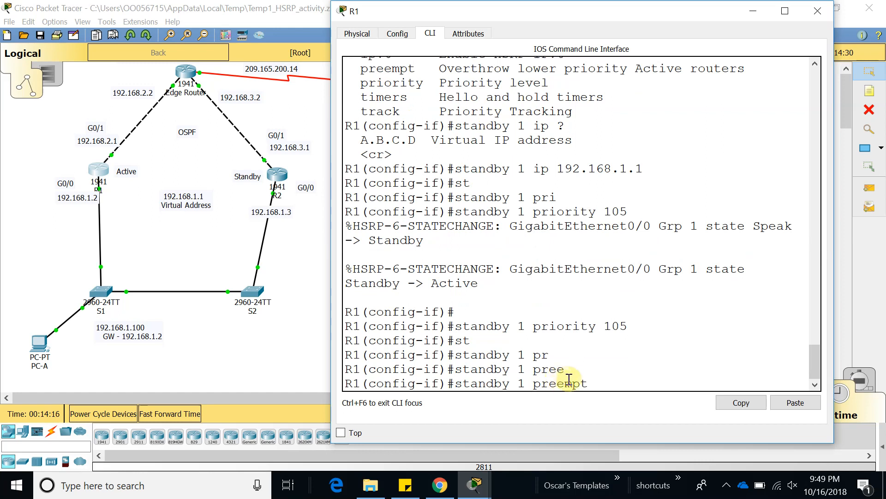
pyautogui.moveTo(532, 383); pyautogui.dragTo(596, 383)
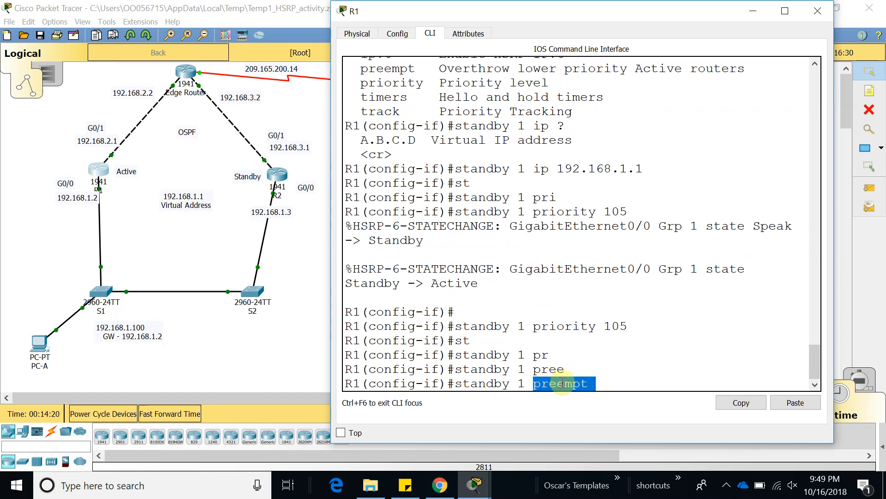
pyautogui.moveTo(603, 327); pyautogui.dragTo(632, 328)
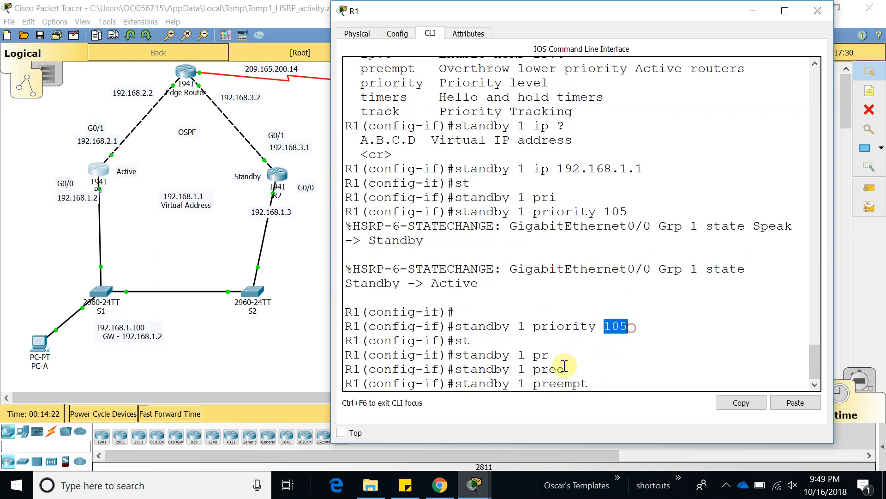
pyautogui.click(601, 381)
pyautogui.moveTo(604, 326); pyautogui.dragTo(629, 329)
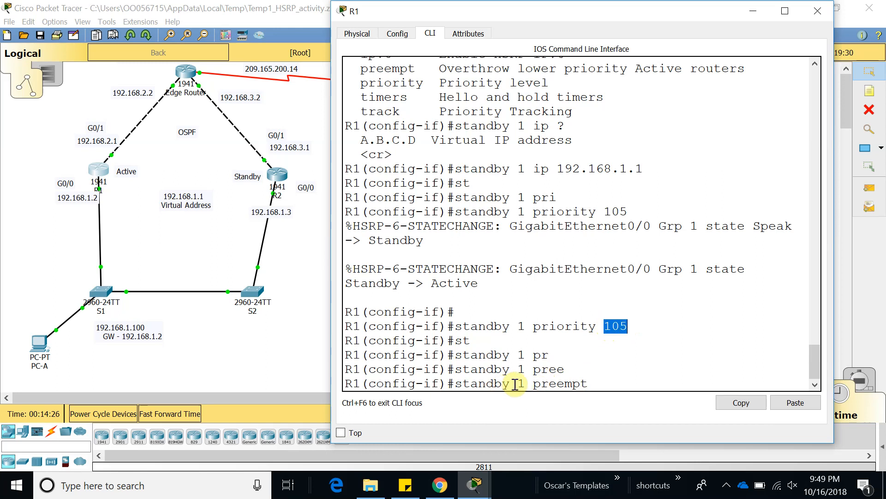
pyautogui.moveTo(510, 382); pyautogui.dragTo(453, 382)
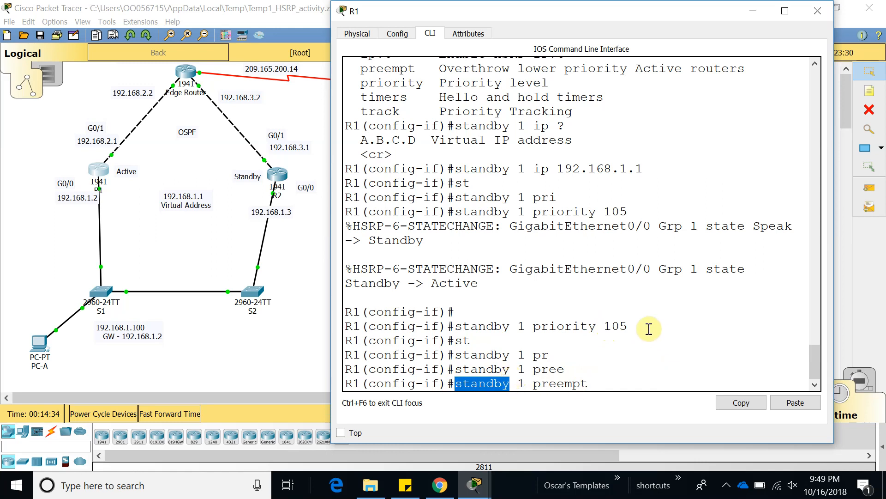
pyautogui.doubleClick(619, 326)
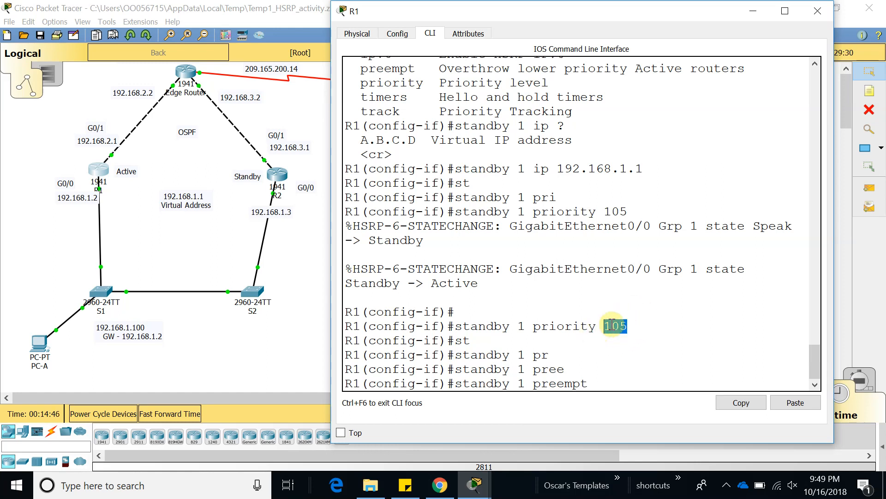
pyautogui.click(619, 384)
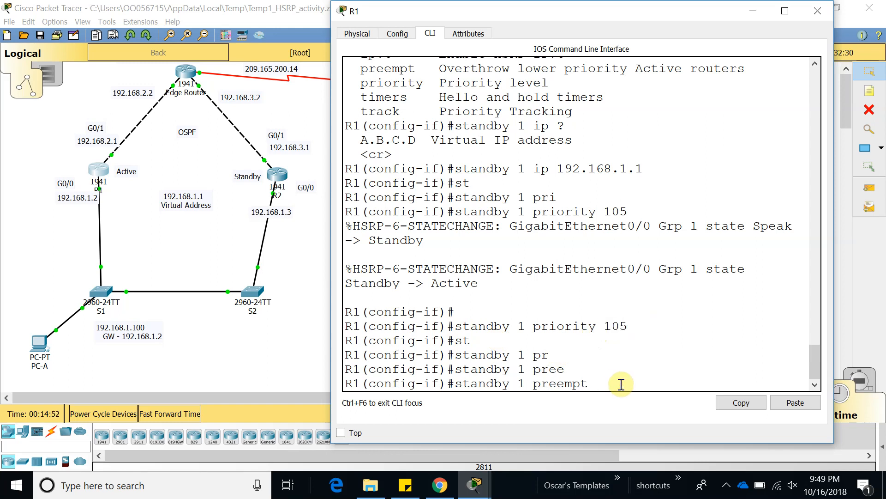
pyautogui.press('Return')
pyautogui.press('Return')
pyautogui.press('Return')
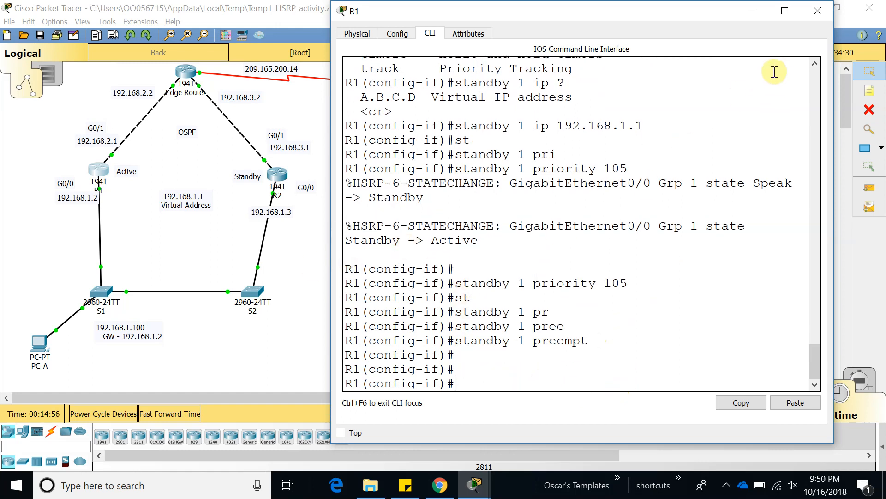
# Step: Close R1's device window and bring up R2's command line in an enlarged window
pyautogui.click(817, 15)
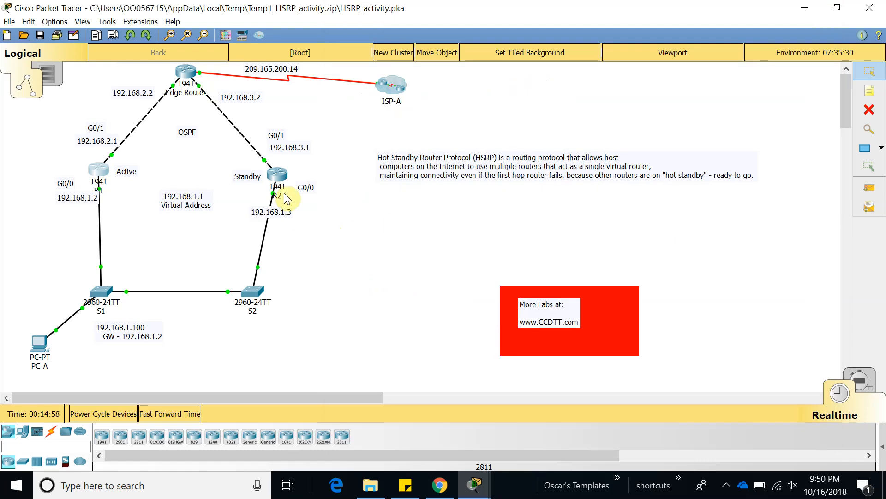
pyautogui.click(276, 176)
pyautogui.moveTo(417, 90); pyautogui.dragTo(501, 41)
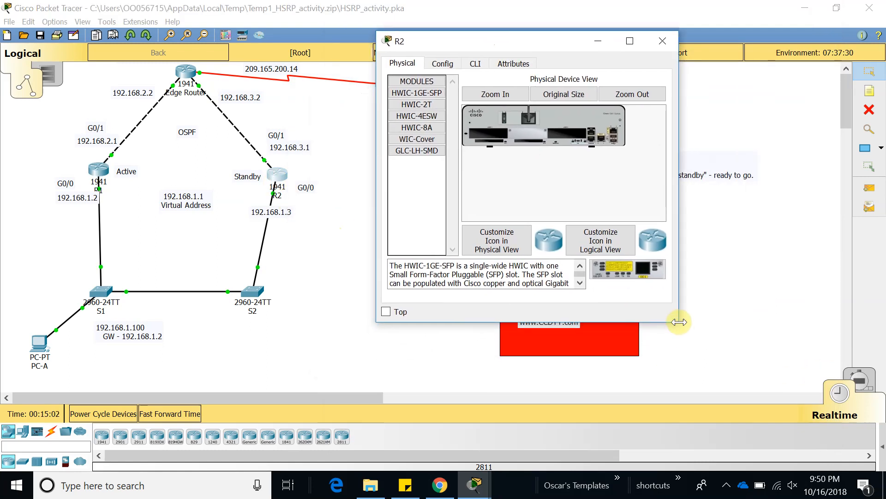
pyautogui.moveTo(683, 322); pyautogui.dragTo(875, 464)
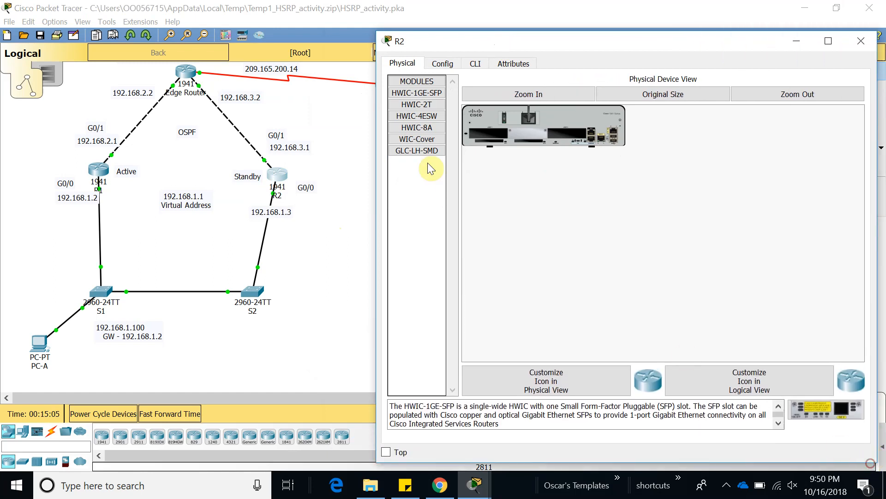
pyautogui.click(475, 63)
pyautogui.press('Return')
pyautogui.press('Return')
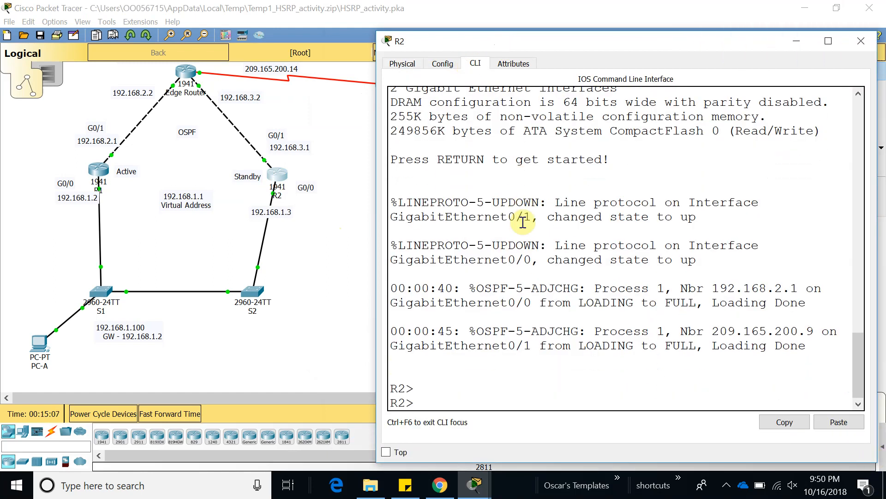
# Step: Enter privileged EXEC mode and global configuration mode on R2
pyautogui.write('enable')
pyautogui.press('Return')
pyautogui.write('config')
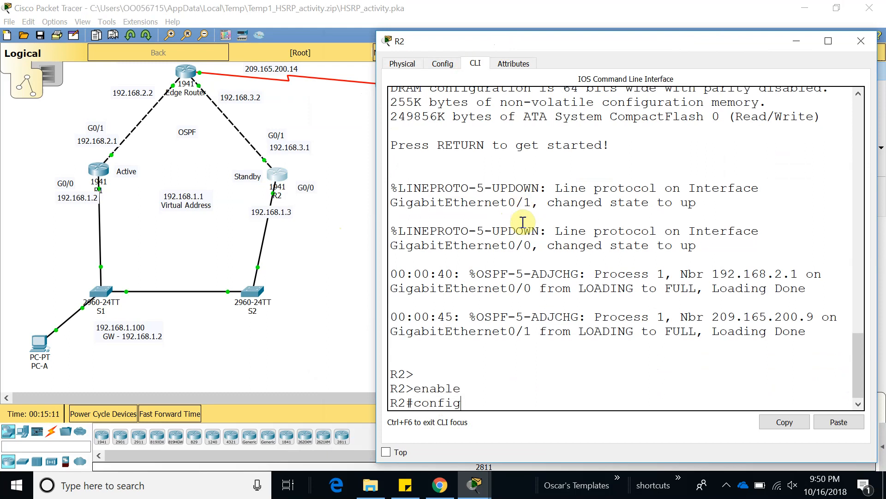
pyautogui.write(' t')
pyautogui.press('Return')
# Step: Enter configuration of interface g0/0 on R2 and list the options of the standby command
pyautogui.write('int g0/0')
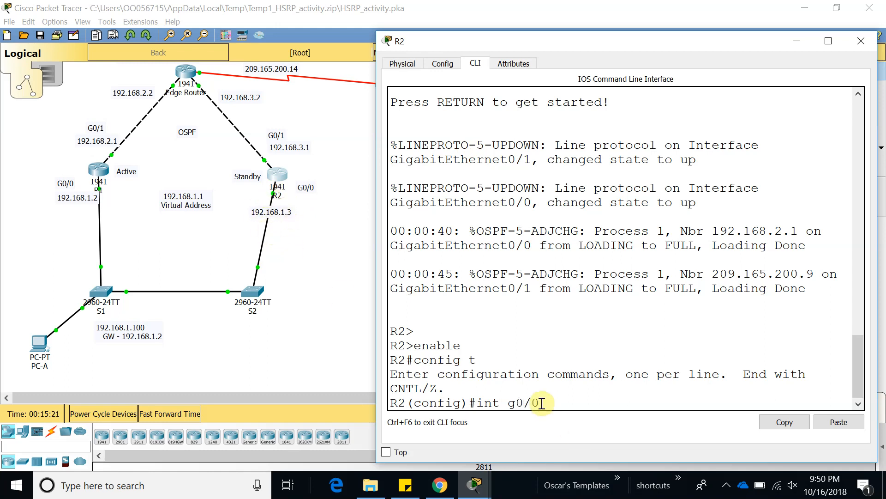
pyautogui.press('Return')
pyautogui.press('Return')
pyautogui.press('Return')
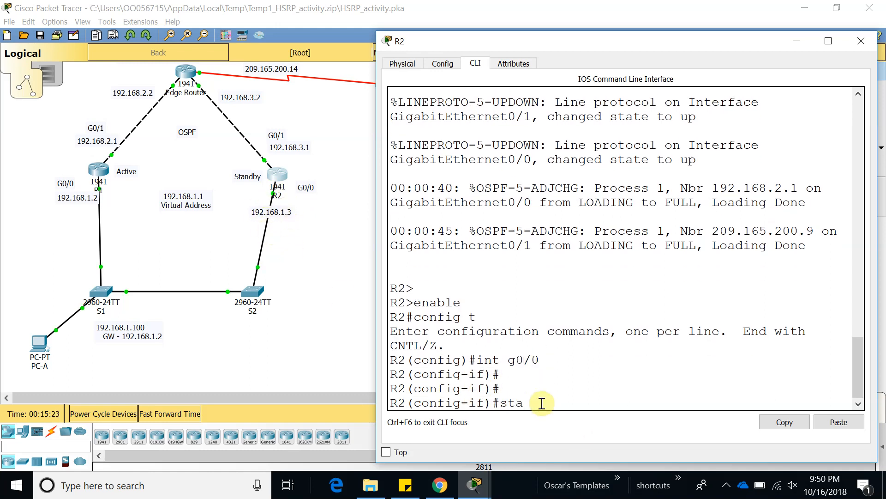
pyautogui.write('sta')
pyautogui.press('Tab')
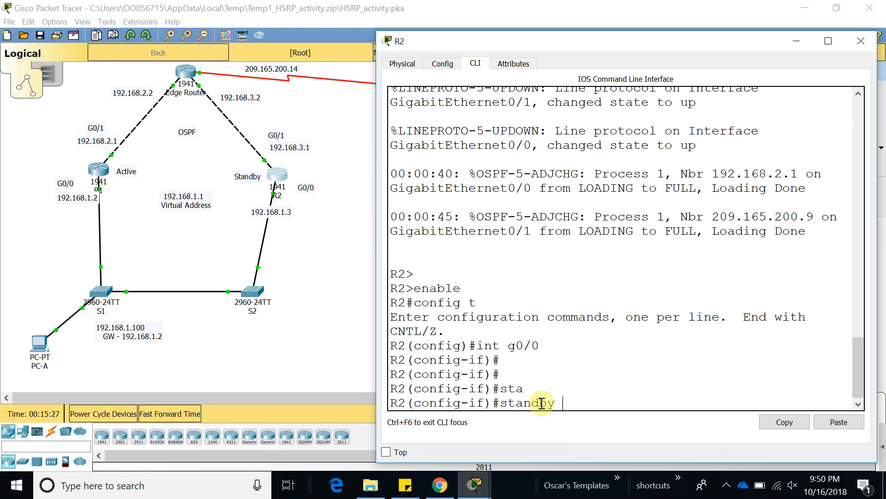
pyautogui.write('?')
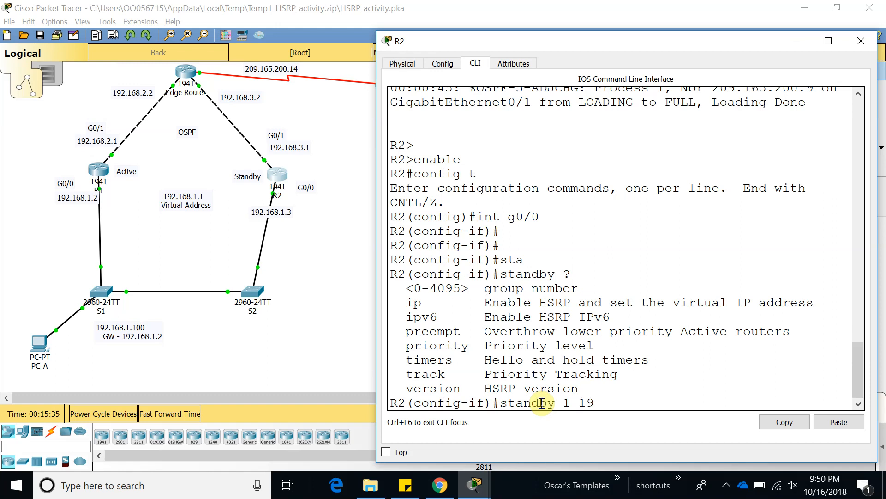
# Step: Try to assign the virtual address on R2's g0/0 with "standby 1 192.168.1.1"
pyautogui.press('Tab')
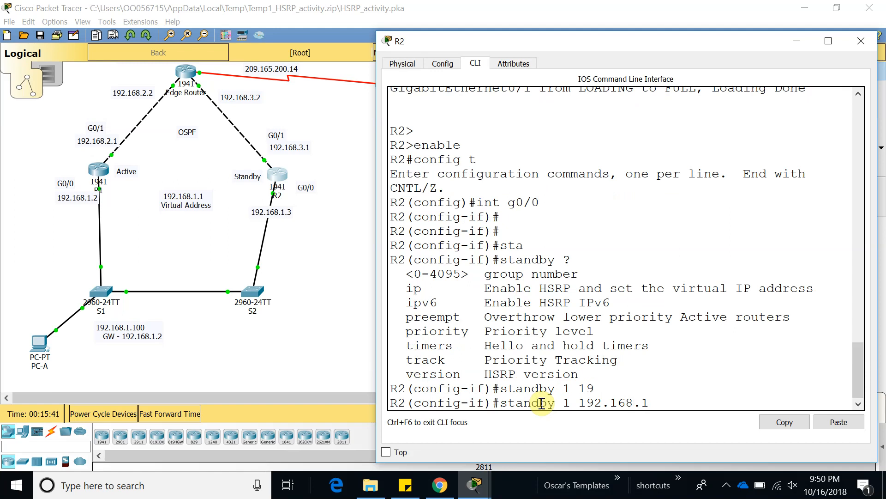
pyautogui.write('2.168.1.1')
pyautogui.press('Return')
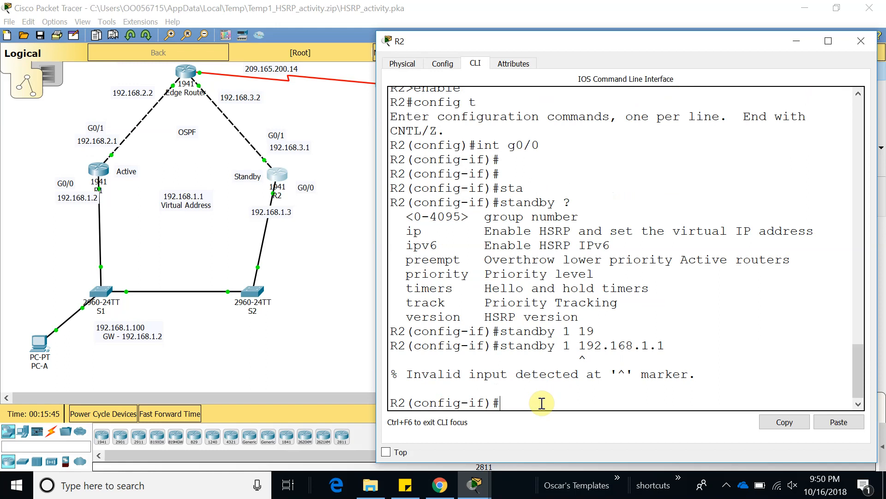
# Step: Recall the last command on R2 and insert the missing ip keyword so it reads "standby 1 ip 192.168.1.1", and run it
pyautogui.press('Up')
pyautogui.press('Left')
pyautogui.press('Left')
pyautogui.press('Left')
pyautogui.press('Left')
pyautogui.press('Left')
pyautogui.press('Left')
pyautogui.press('Left')
pyautogui.press('Left')
pyautogui.press('Left')
pyautogui.press('Left')
pyautogui.press('Left')
pyautogui.write('ip')
pyautogui.press('Return')
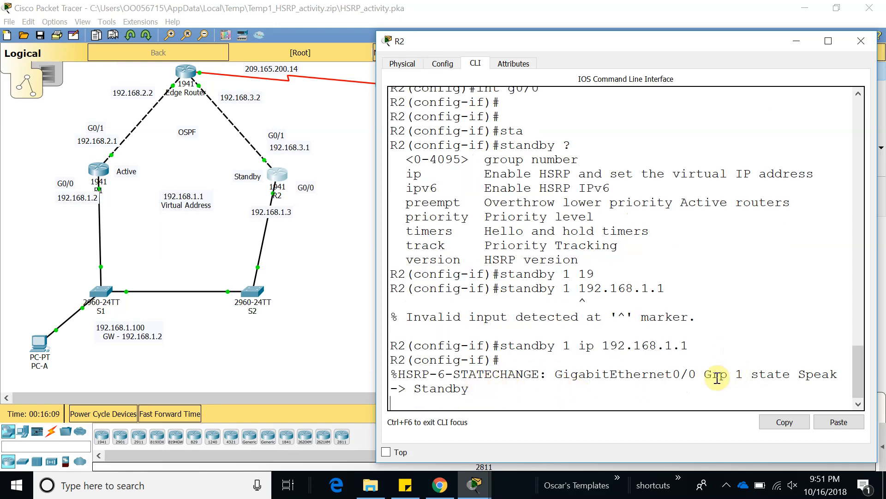
# Step: Check the HSRP group 1 state messages in R2's console and in R1's console
pyautogui.moveTo(557, 374); pyautogui.dragTo(742, 374)
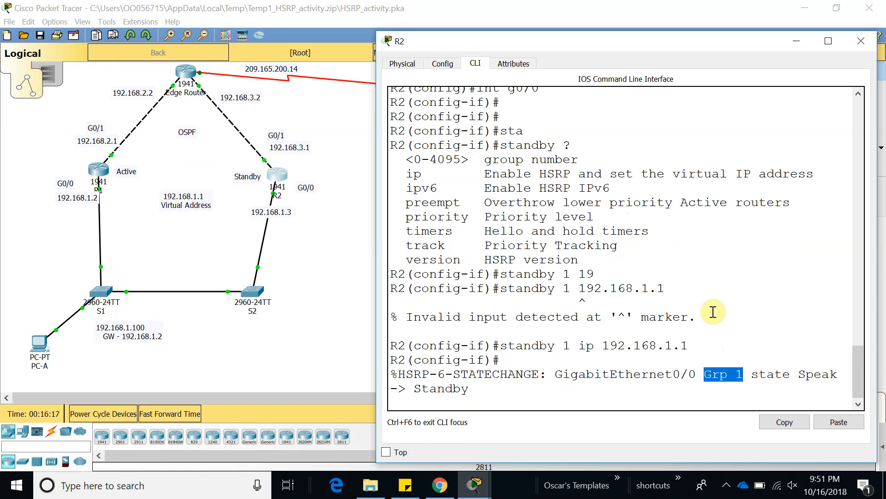
pyautogui.moveTo(752, 374); pyautogui.dragTo(755, 390)
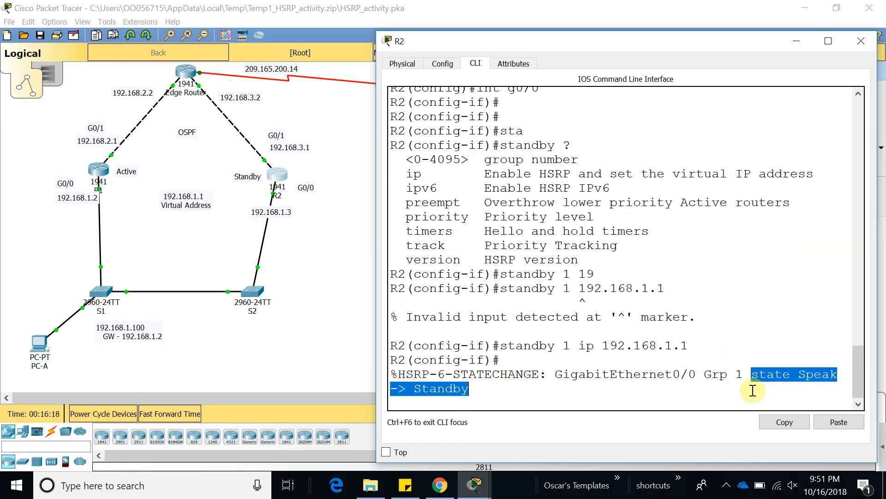
pyautogui.doubleClick(440, 388)
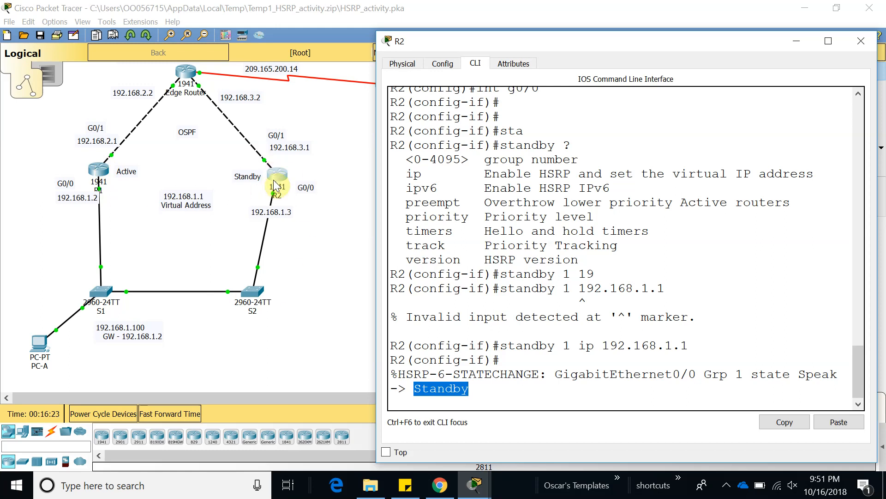
pyautogui.click(104, 167)
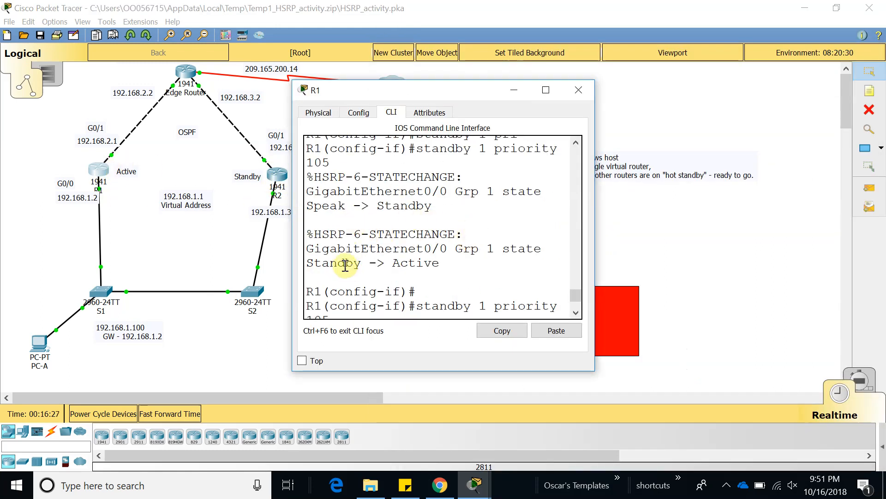
pyautogui.moveTo(394, 263); pyautogui.dragTo(440, 263)
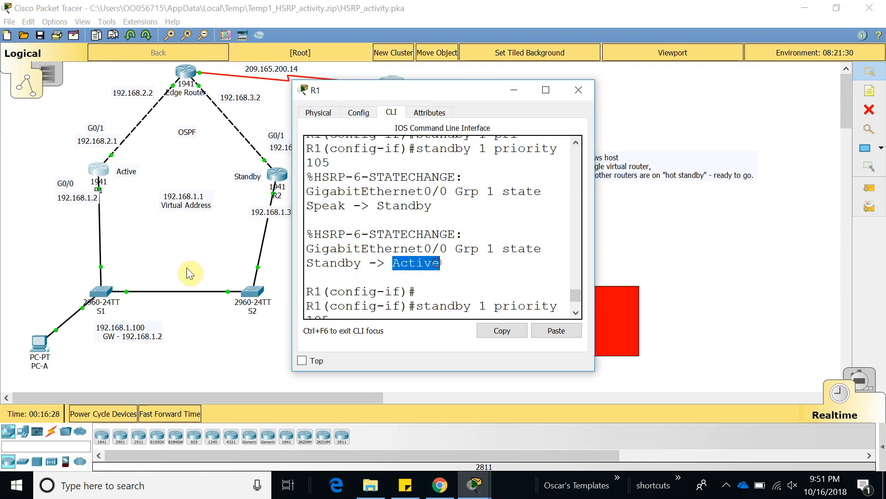
# Step: Set PC-A's default gateway to the virtual address 192.168.1.1 in its IP configuration
pyautogui.click(578, 89)
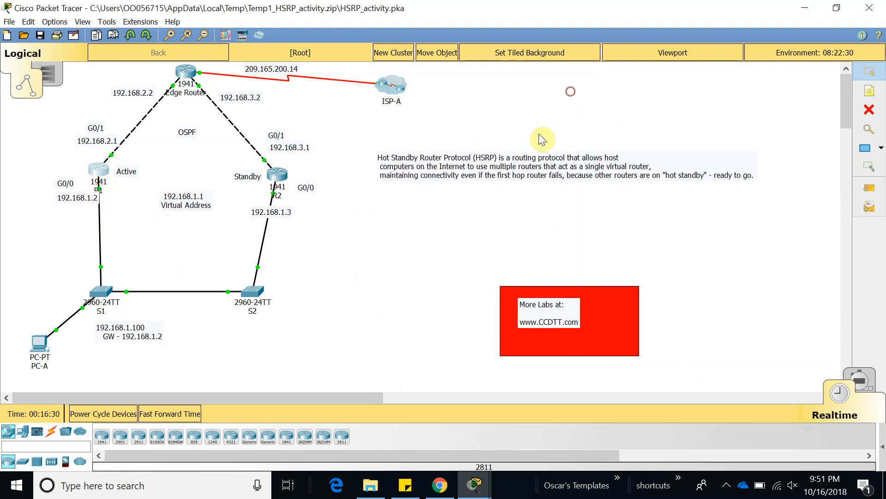
pyautogui.click(52, 350)
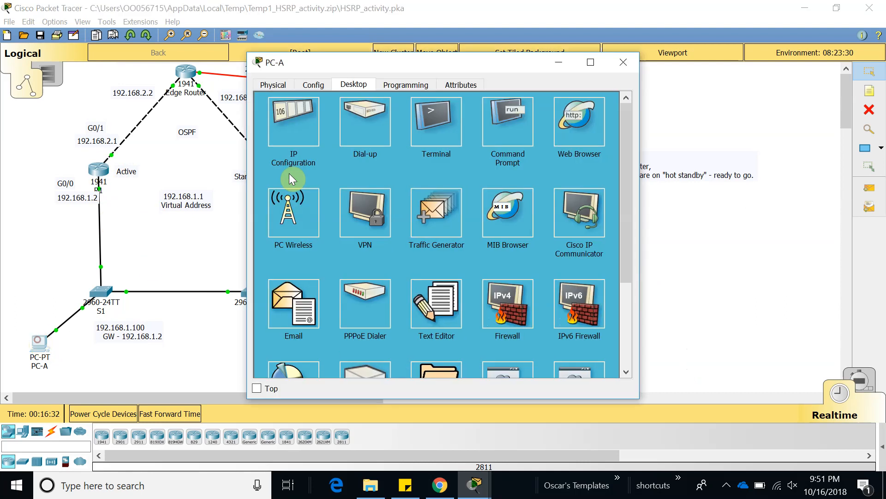
pyautogui.click(298, 124)
pyautogui.moveTo(390, 61); pyautogui.dragTo(549, 64)
pyautogui.click(610, 175)
pyautogui.press('BackSpace')
pyautogui.write('192.168.1.1')
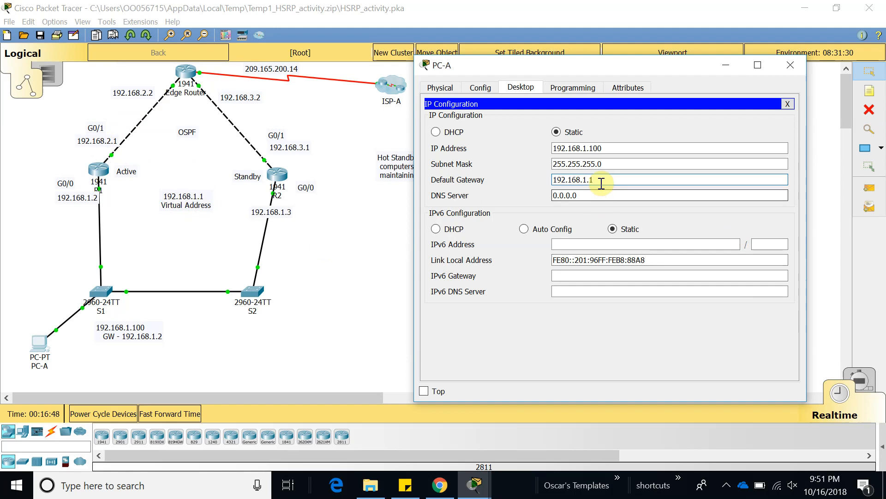
pyautogui.click(789, 102)
pyautogui.click(790, 65)
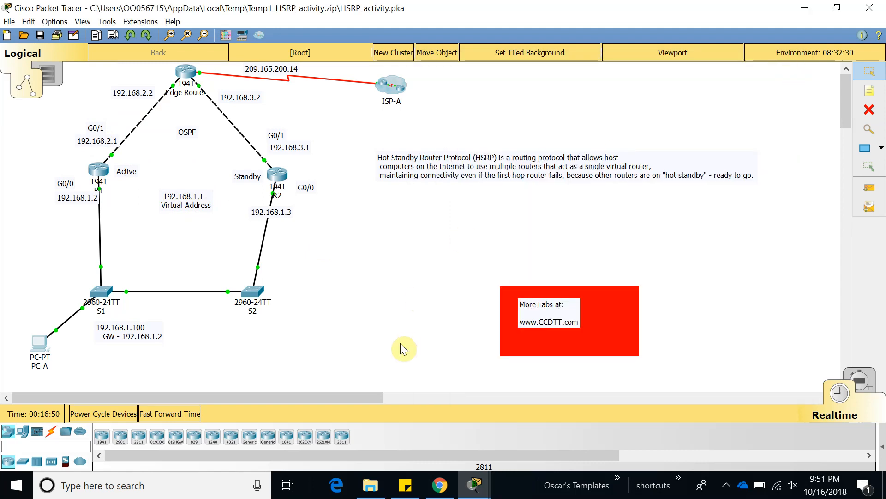
# Step: Ping the ISP address 209.165.200.14 from PC-A's command prompt
pyautogui.click(35, 344)
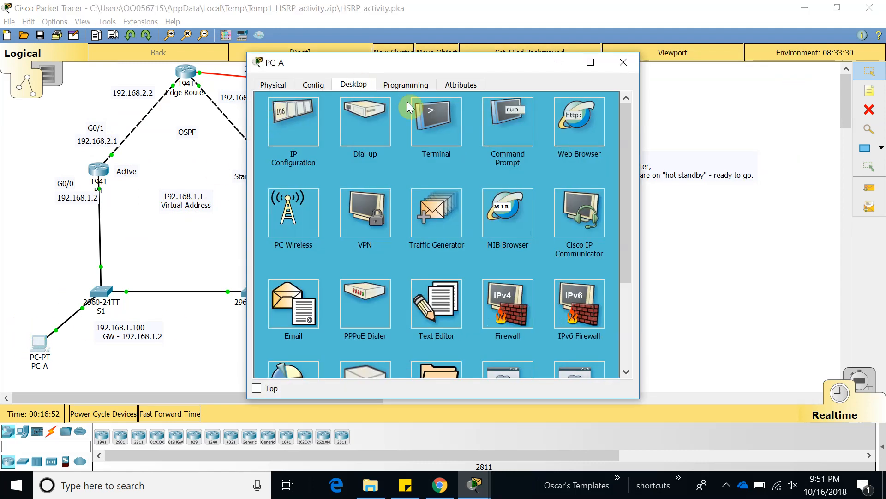
pyautogui.click(511, 137)
pyautogui.moveTo(472, 63); pyautogui.dragTo(659, 65)
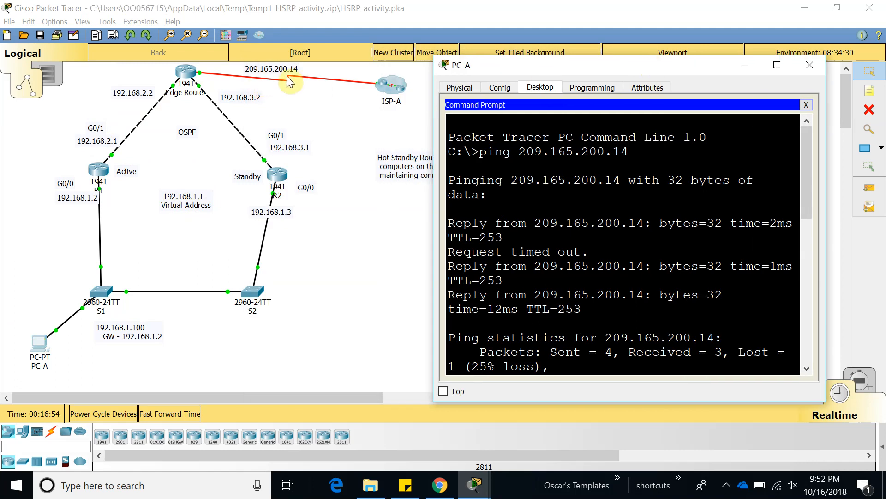
pyautogui.scroll(-8, 560, 309)
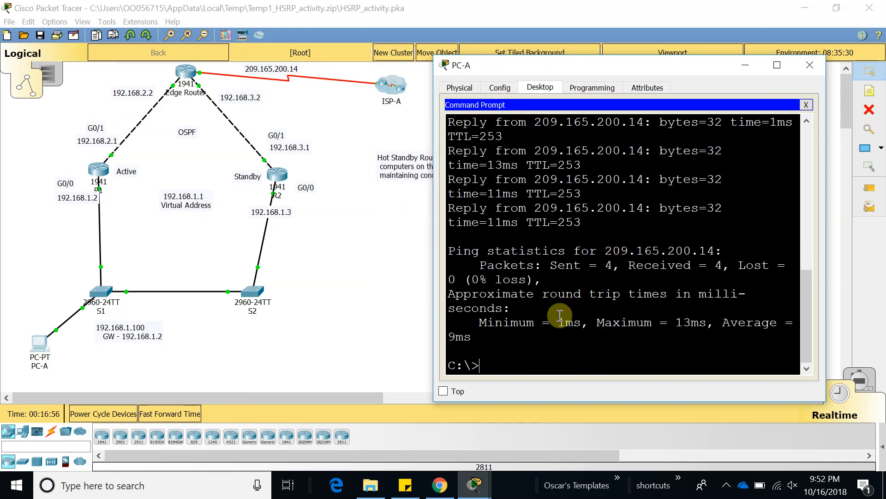
pyautogui.press('Up')
pyautogui.press('Return')
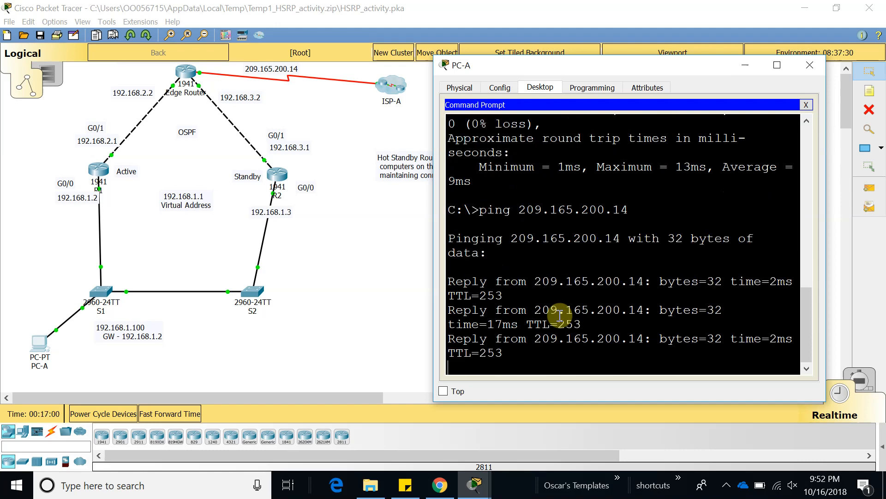
# Step: Run "tracert 209.165.200.14" on PC-A and examine the address of each hop on the path
pyautogui.write('tracert 200')
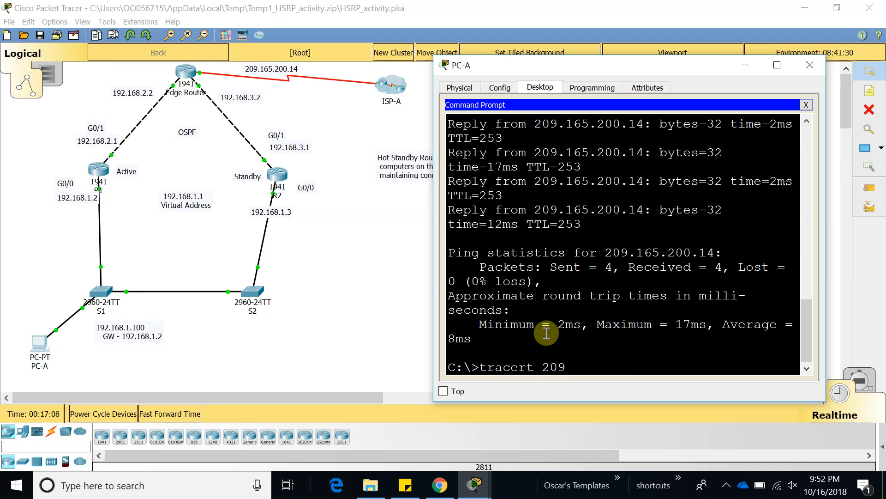
pyautogui.write('.165.200.14')
pyautogui.press('Return')
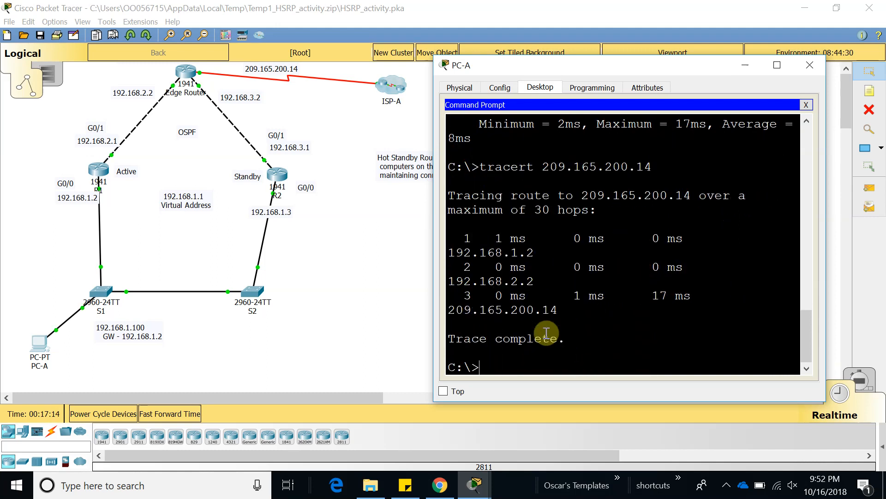
pyautogui.click(448, 252)
pyautogui.moveTo(493, 253); pyautogui.dragTo(534, 245)
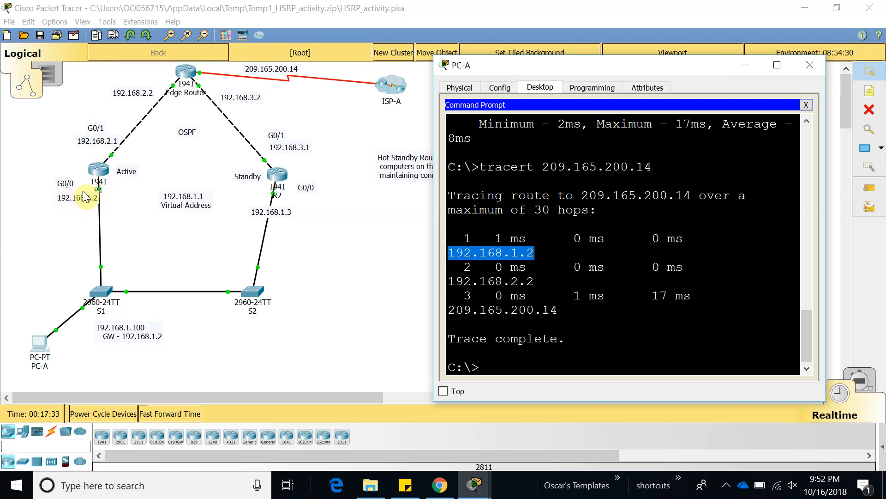
pyautogui.moveTo(546, 281); pyautogui.dragTo(448, 265)
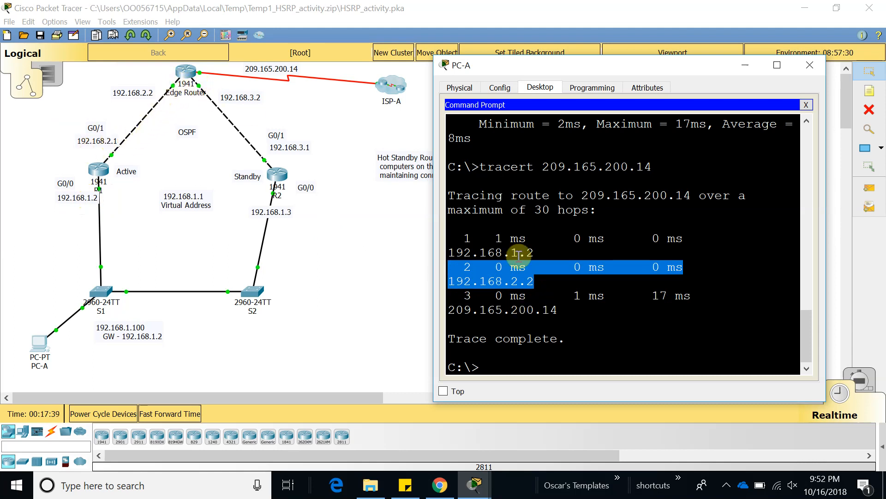
pyautogui.moveTo(559, 310); pyautogui.dragTo(438, 309)
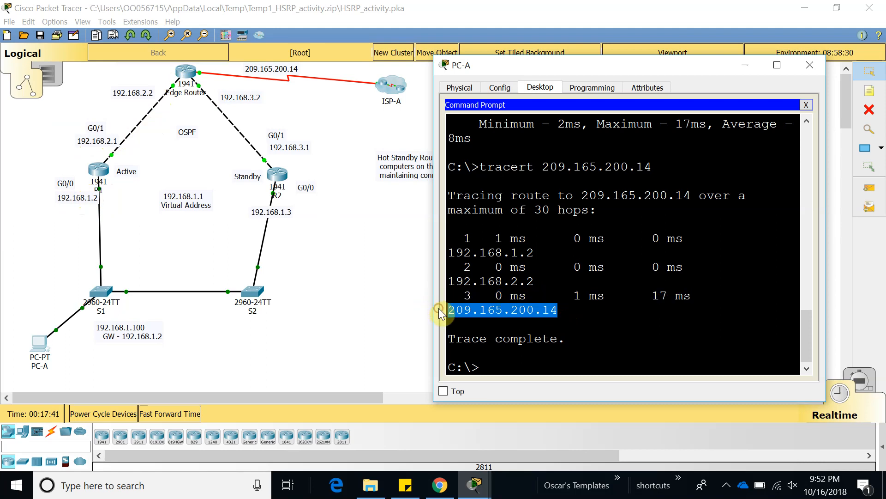
pyautogui.moveTo(534, 252); pyautogui.dragTo(445, 253)
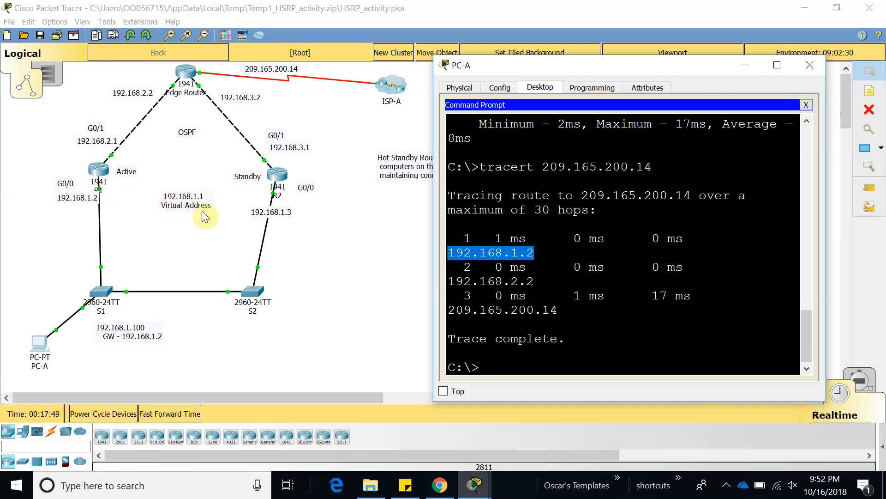
# Step: Start a continuous ping on PC-A with "ping -t 209.165.200.14"
pyautogui.click(494, 367)
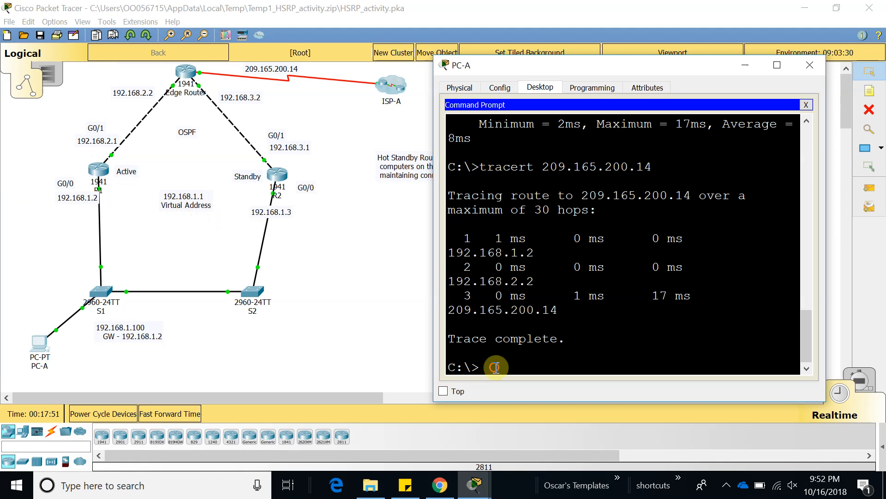
pyautogui.press('Up')
pyautogui.press('Up')
pyautogui.write('-t')
pyautogui.press('Return')
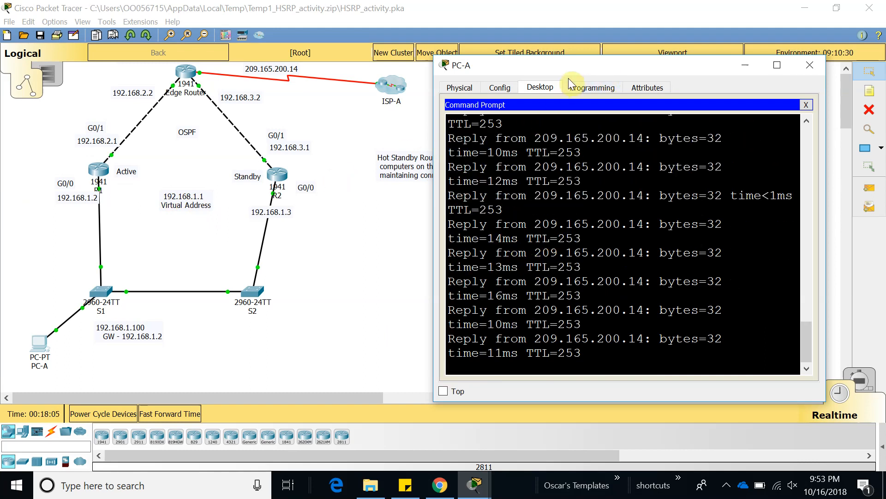
# Step: Arrange the network topology and PC-A's command prompt side by side on the screen
pyautogui.moveTo(583, 13); pyautogui.dragTo(0, 92)
pyautogui.click(571, 116)
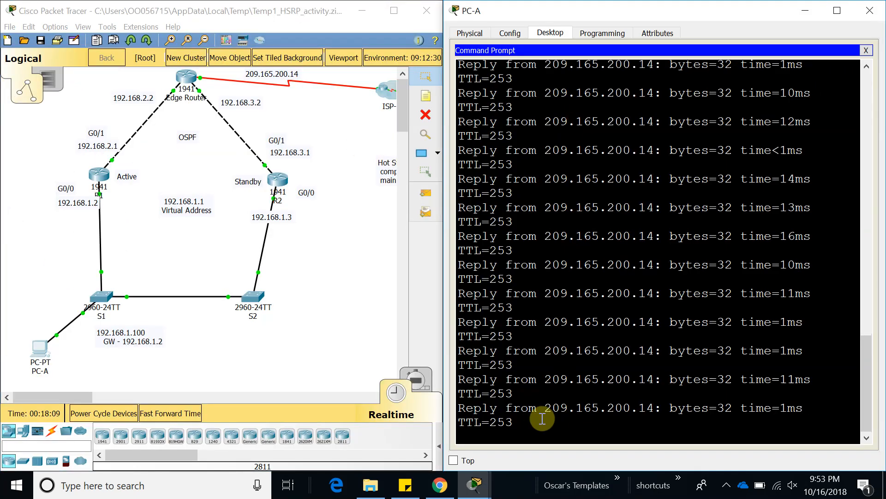
pyautogui.click(328, 350)
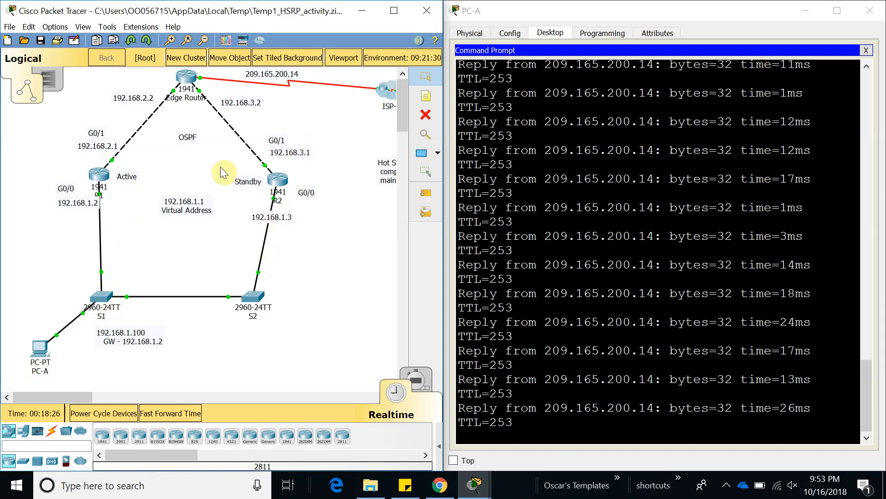
# Step: Delete the cable between R1's G0/0 interface and switch S1 to simulate a failure of the active path
pyautogui.click(426, 114)
pyautogui.click(100, 247)
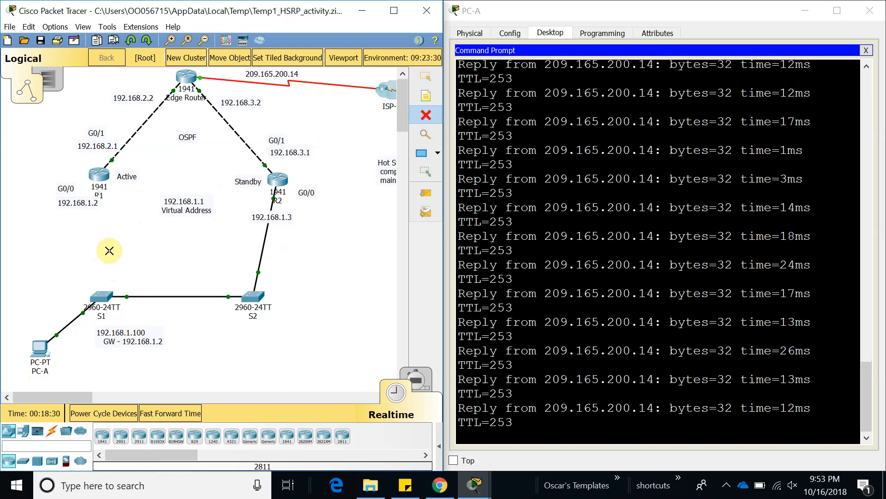
pyautogui.press('Escape')
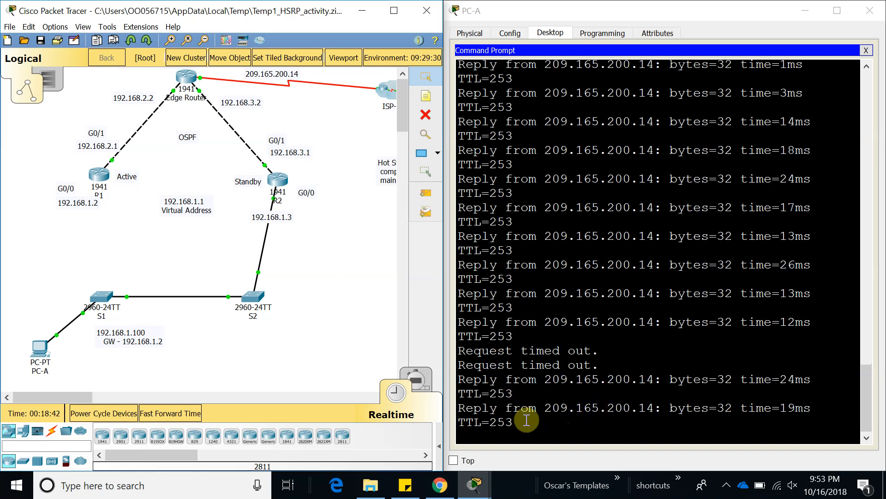
# Step: Stop the continuous ping on PC-A, rerun "tracert 209.165.200.14" and examine the first two hop addresses
pyautogui.moveTo(522, 424); pyautogui.dragTo(468, 350)
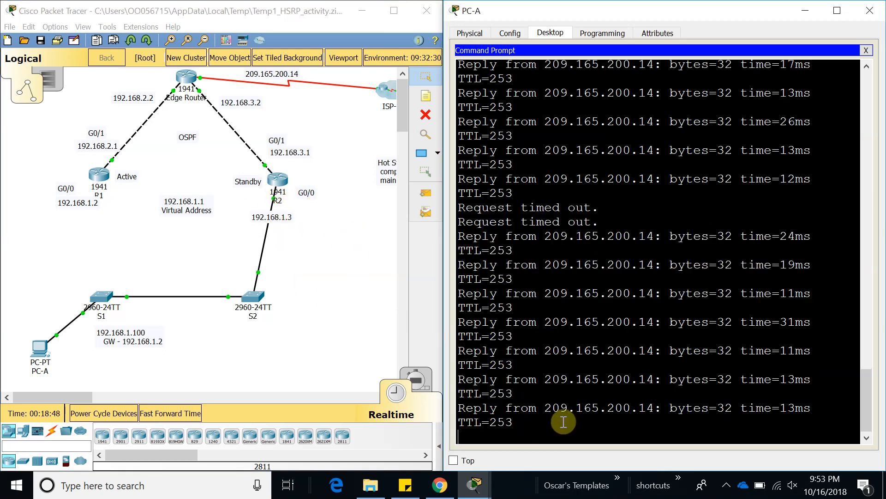
pyautogui.hotkey('ctrl', 'c')
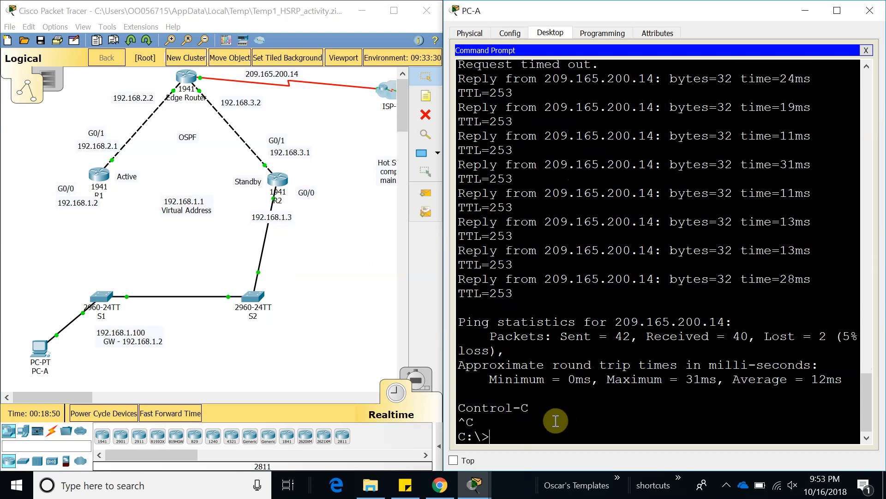
pyautogui.press('Up')
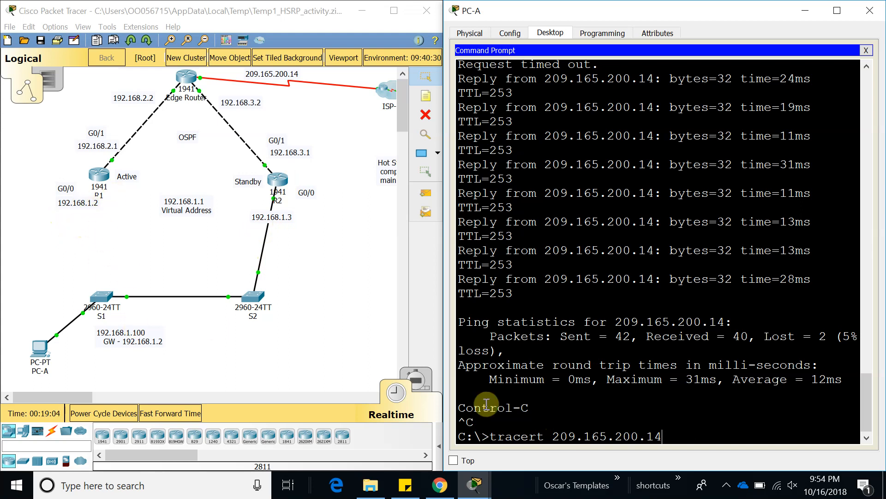
pyautogui.press('Return')
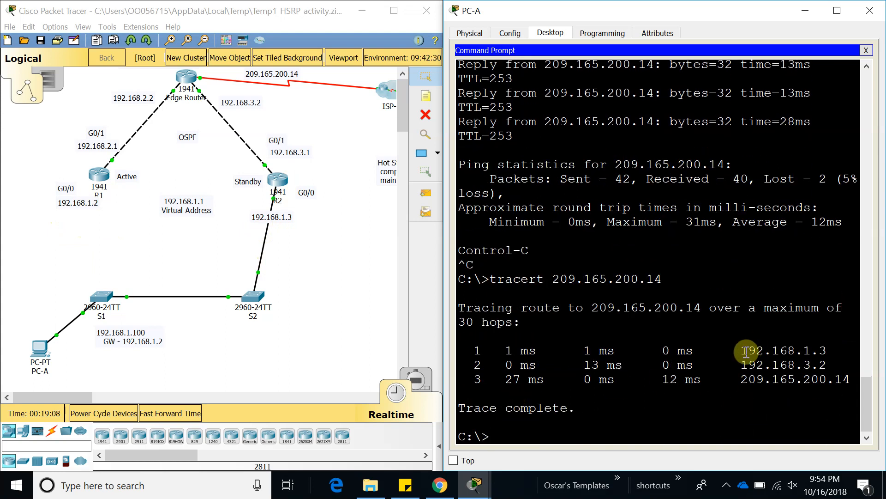
pyautogui.moveTo(743, 350); pyautogui.dragTo(836, 347)
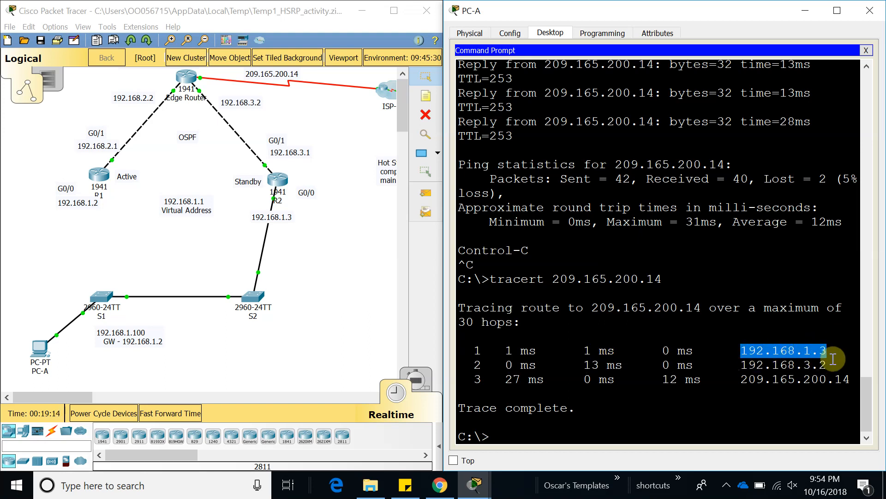
pyautogui.moveTo(831, 365); pyautogui.dragTo(733, 365)
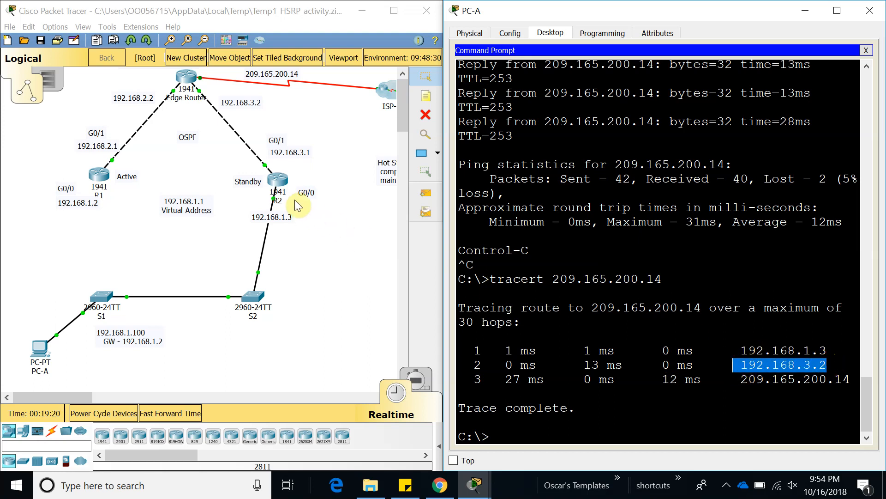
# Step: Check the latest HSRP group 1 state change message in R2's console
pyautogui.click(278, 181)
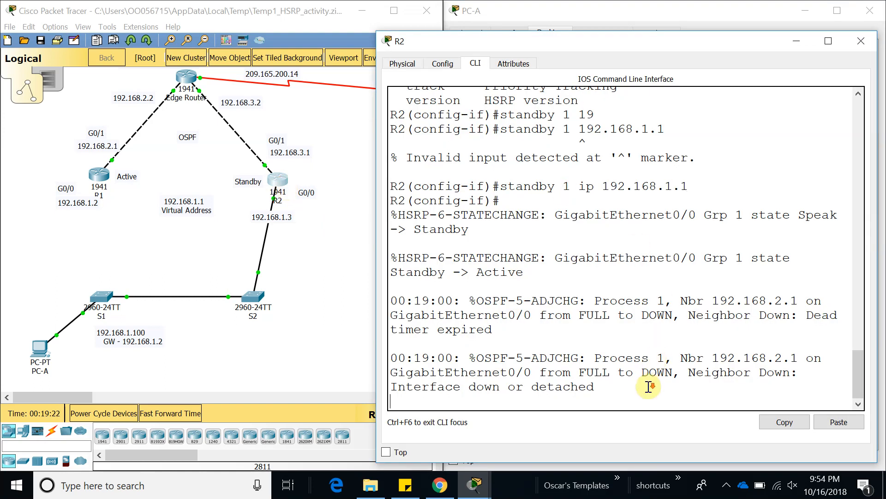
pyautogui.press('Return')
pyautogui.press('Return')
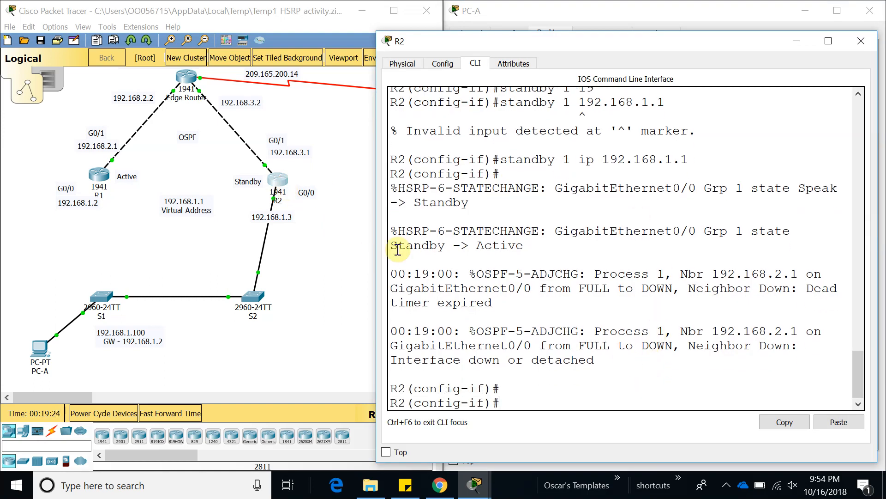
pyautogui.moveTo(474, 249); pyautogui.dragTo(524, 245)
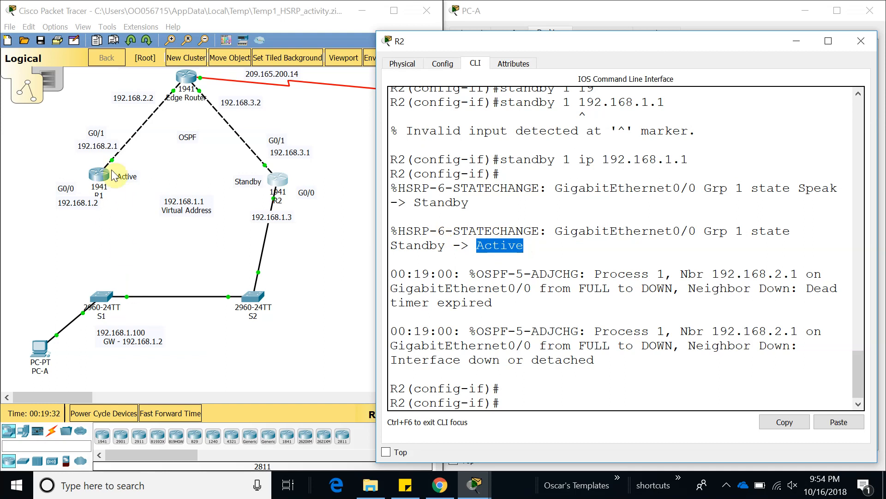
pyautogui.click(852, 44)
# Step: Restart the continuous ping to 209.165.200.14 on PC-A by recalling "ping -t 209.165.200.14"
pyautogui.click(615, 412)
pyautogui.press('Up')
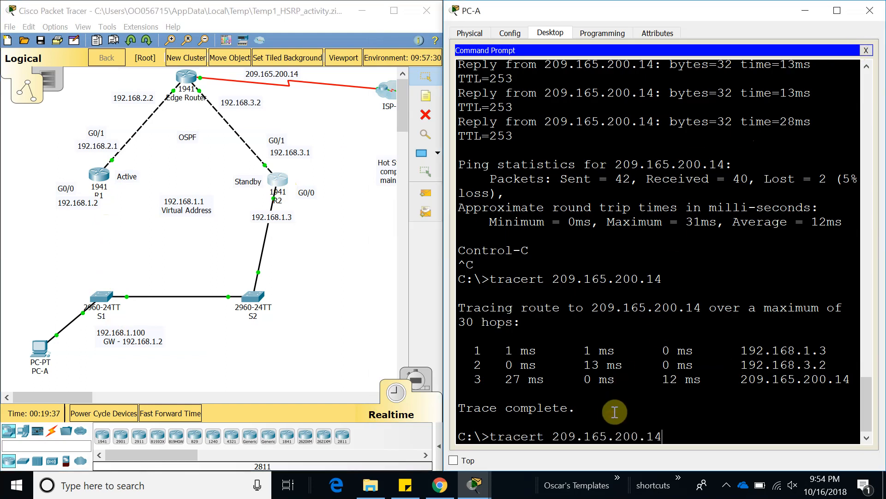
pyautogui.press('Return')
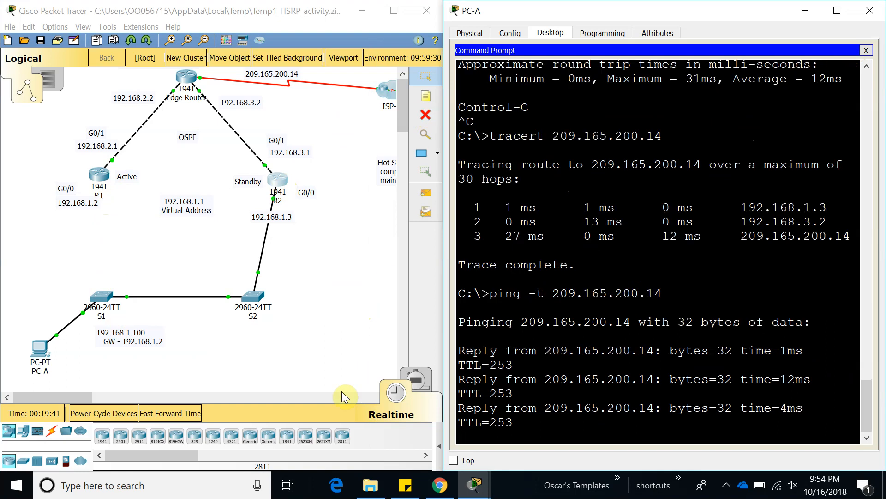
# Step: Reconnect S1's GigabitEthernet0/1 to R1's GigabitEthernet0/0 with a copper straight-through cable
pyautogui.click(52, 431)
pyautogui.click(157, 436)
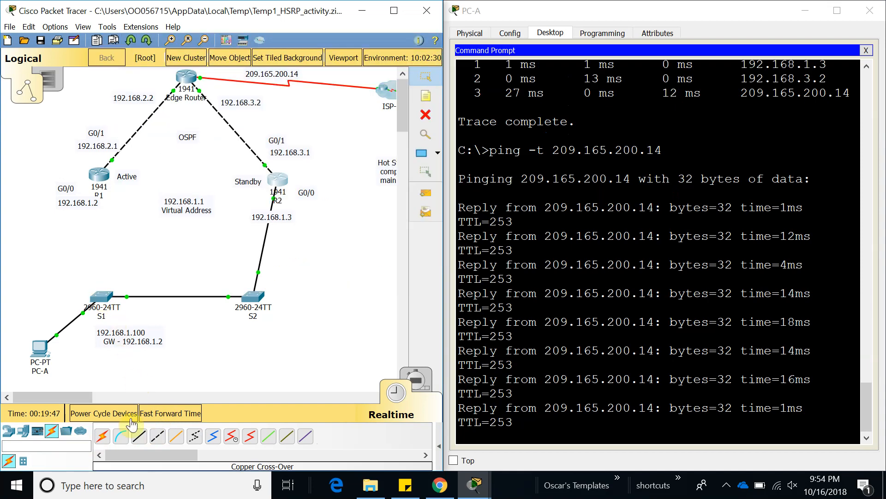
pyautogui.click(139, 436)
pyautogui.click(102, 296)
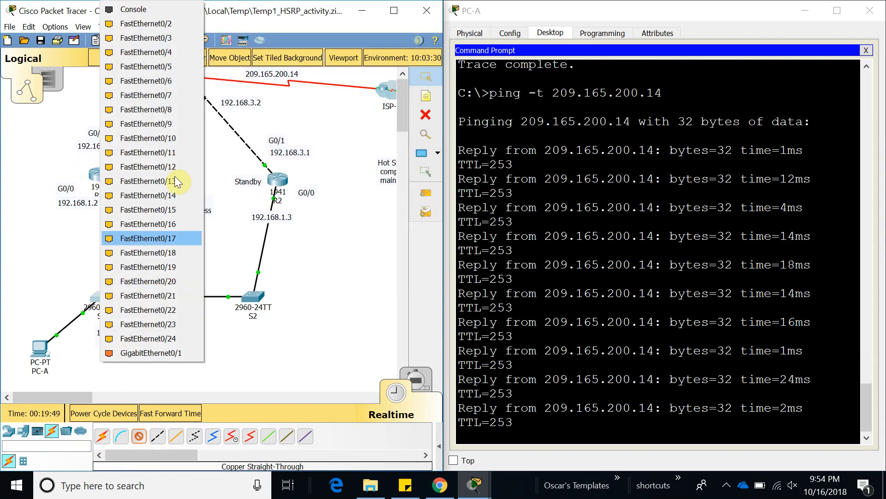
pyautogui.click(185, 353)
pyautogui.click(94, 172)
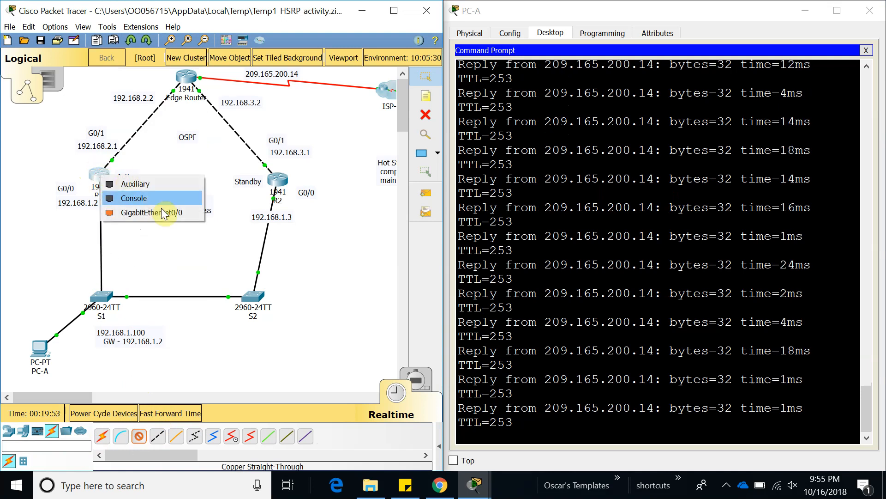
pyautogui.click(166, 212)
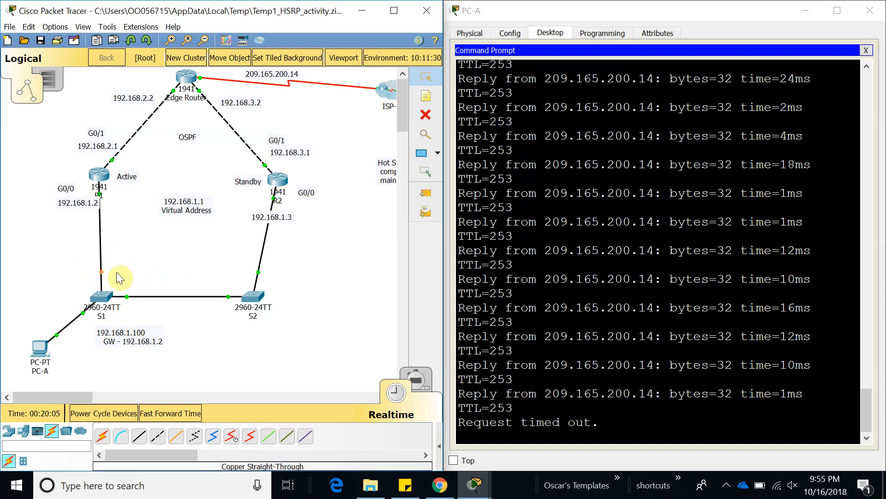
# Step: Open the command-line consoles of R1 and R2, enlarge both windows and arrange them side by side
pyautogui.click(99, 175)
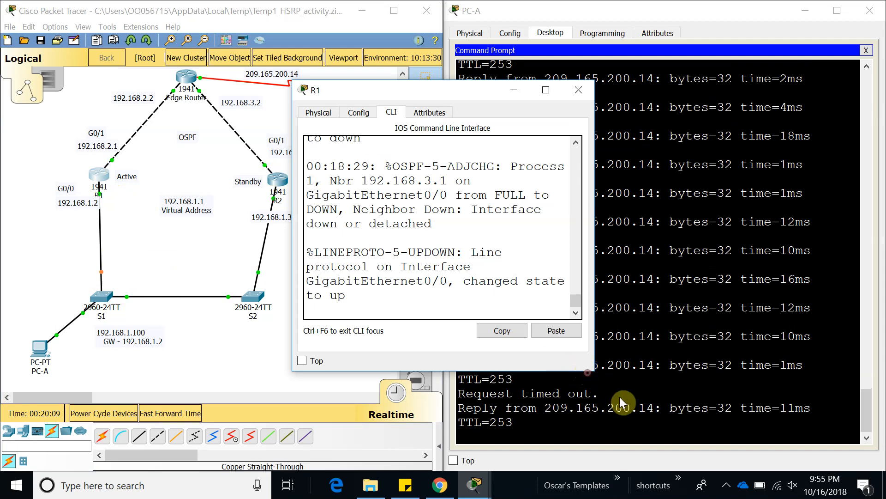
pyautogui.moveTo(594, 371); pyautogui.dragTo(690, 434)
pyautogui.moveTo(599, 77); pyautogui.dragTo(776, 29)
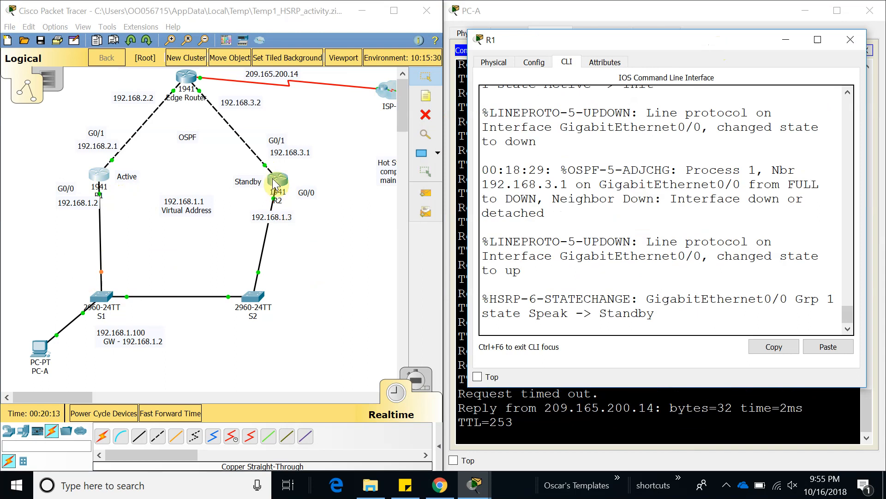
pyautogui.click(274, 183)
pyautogui.moveTo(344, 90); pyautogui.dragTo(104, 37)
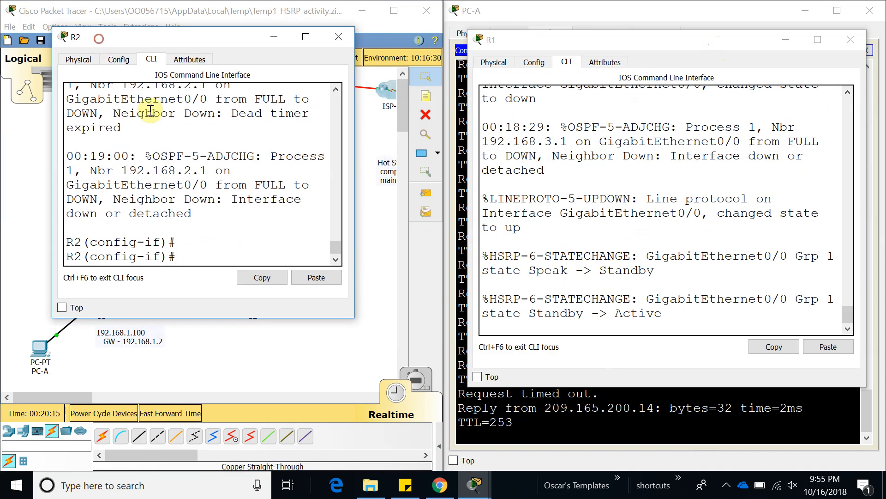
pyautogui.moveTo(354, 315); pyautogui.dragTo(406, 316)
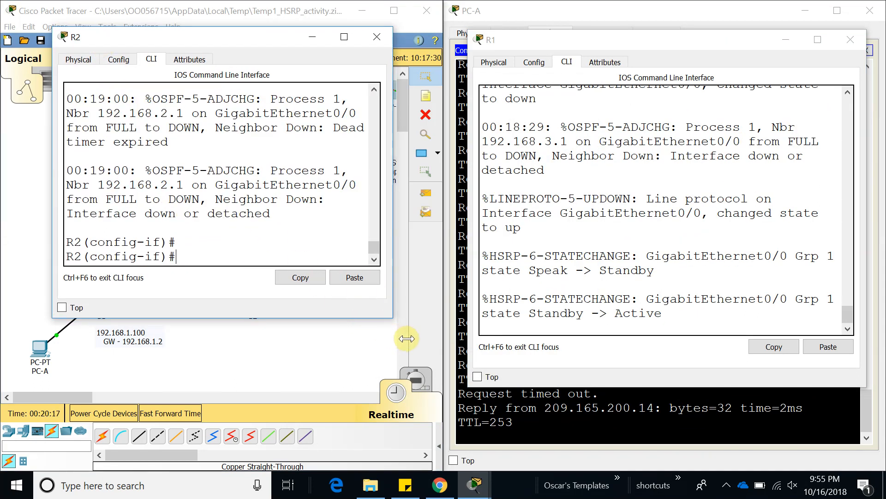
pyautogui.moveTo(323, 318); pyautogui.dragTo(347, 421)
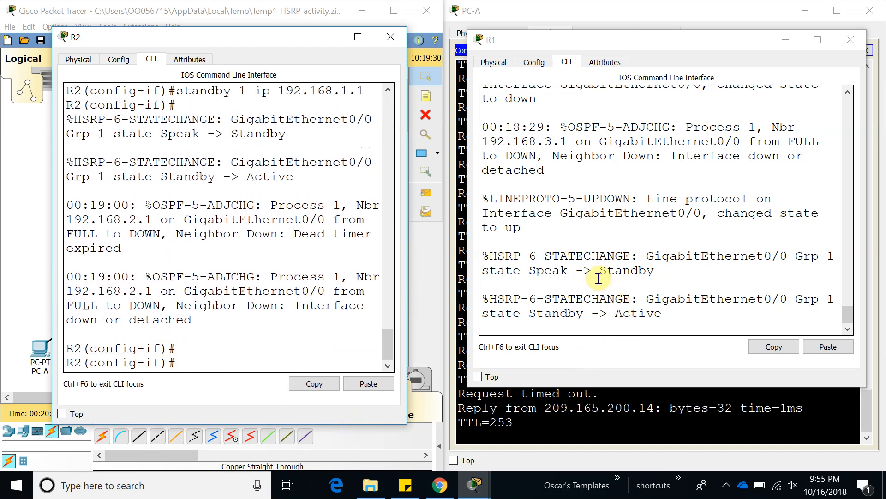
# Step: Compare the HSRP group 1 state change messages in R1's and R2's consoles and read R2's latest OSPF adjacency message
pyautogui.moveTo(600, 271); pyautogui.dragTo(651, 271)
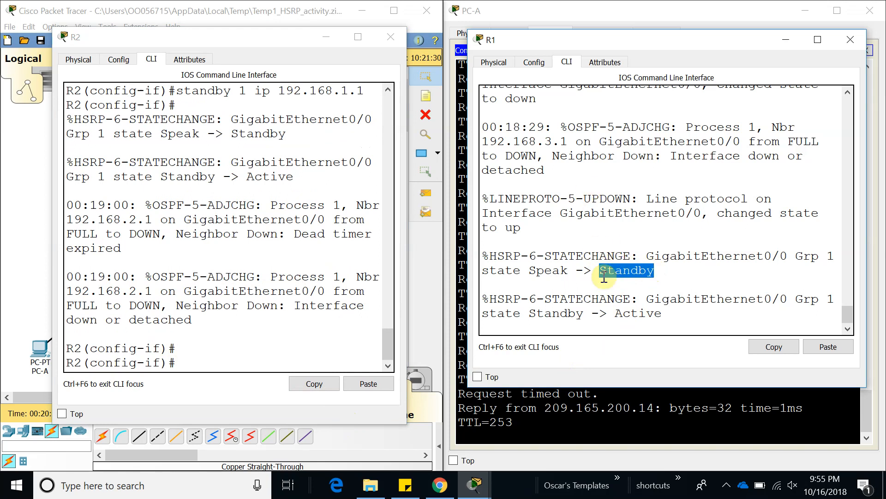
pyautogui.moveTo(614, 314); pyautogui.dragTo(661, 317)
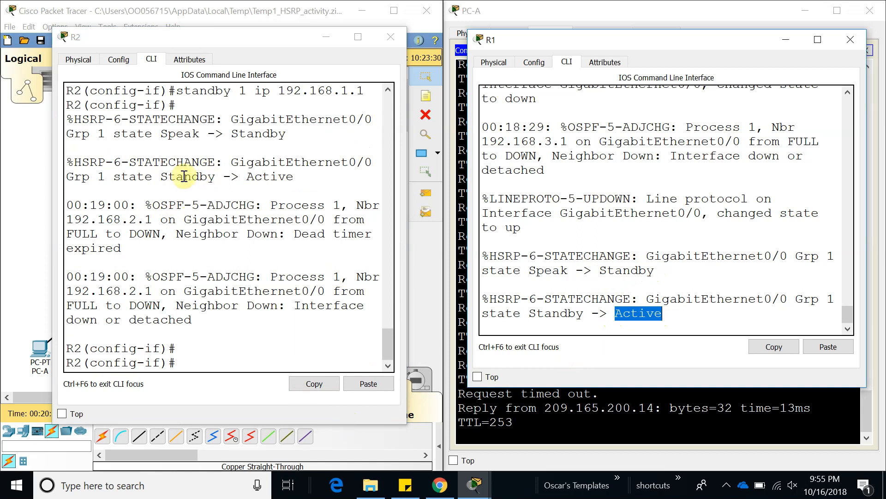
pyautogui.moveTo(165, 176); pyautogui.dragTo(295, 179)
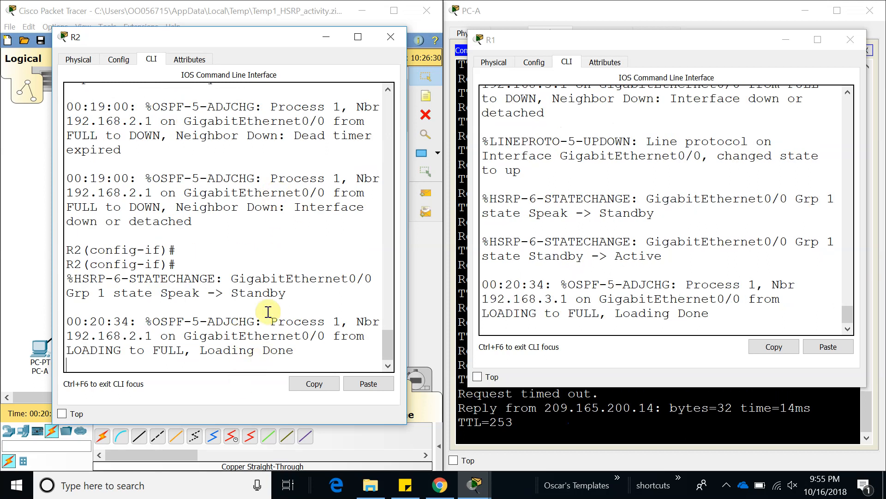
pyautogui.doubleClick(253, 295)
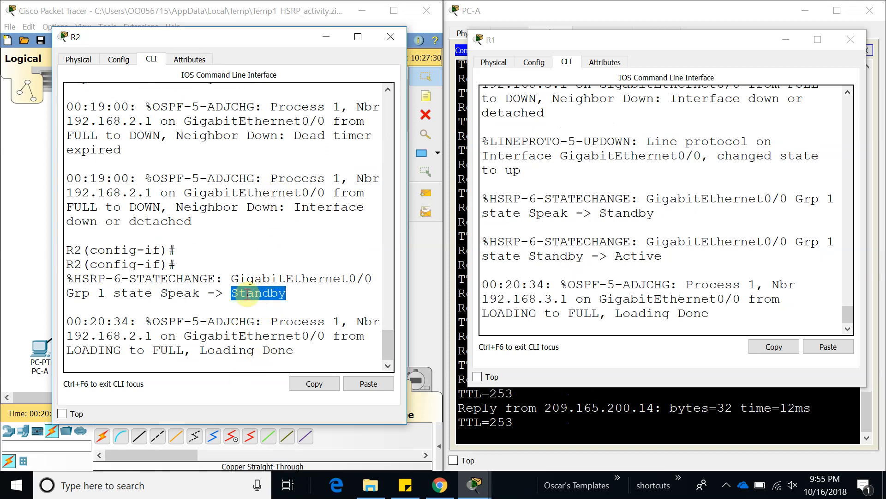
pyautogui.moveTo(309, 351); pyautogui.dragTo(153, 321)
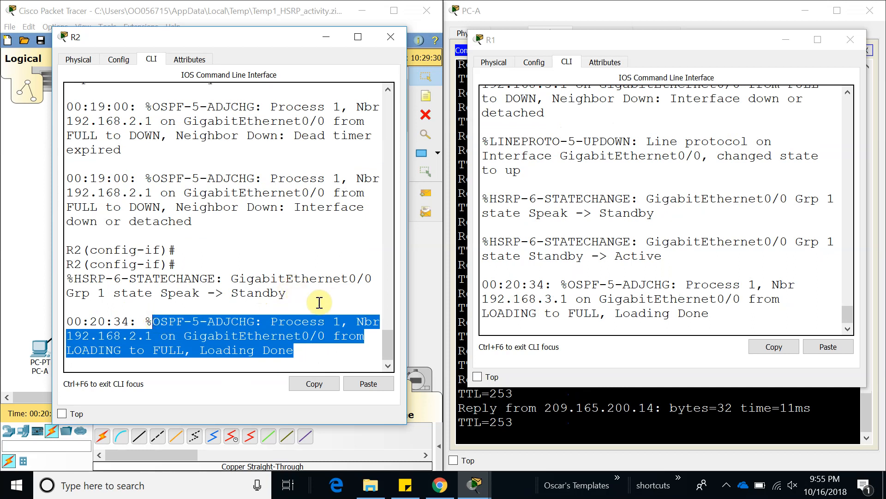
pyautogui.doubleClick(638, 255)
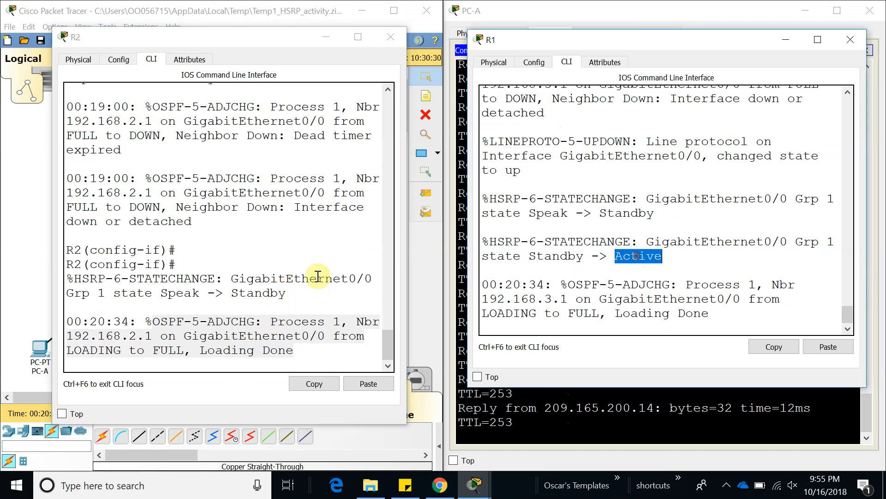
pyautogui.doubleClick(271, 292)
pyautogui.click(665, 269)
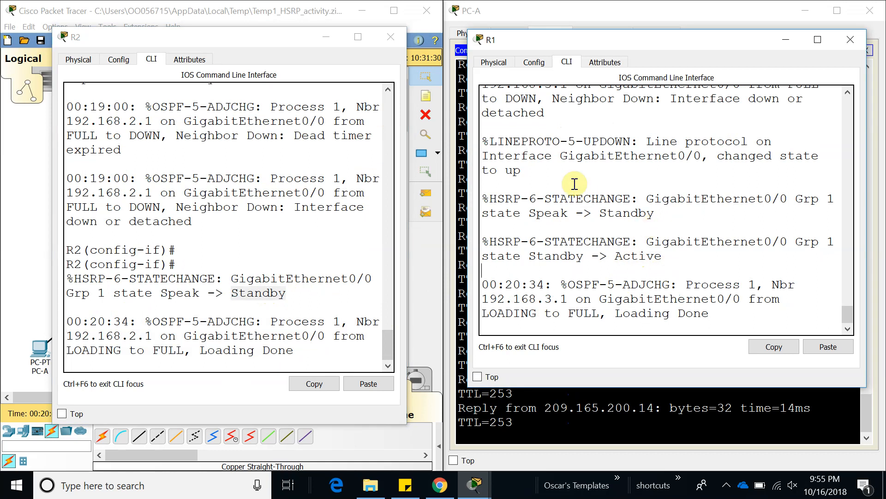
# Step: Stop the continuous ping to 209.165.200.14 on PC-A and close R2's console window
pyautogui.click(559, 425)
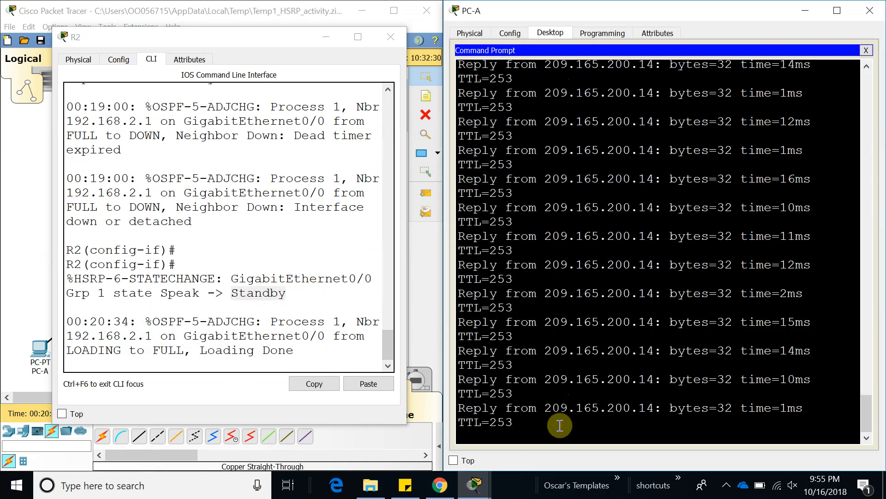
pyautogui.hotkey('ctrl', 'c')
pyautogui.click(385, 39)
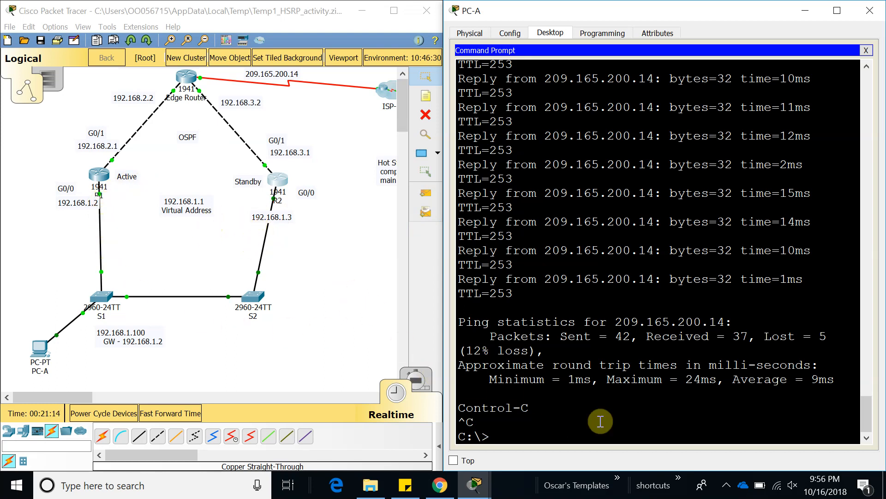
pyautogui.click(727, 485)
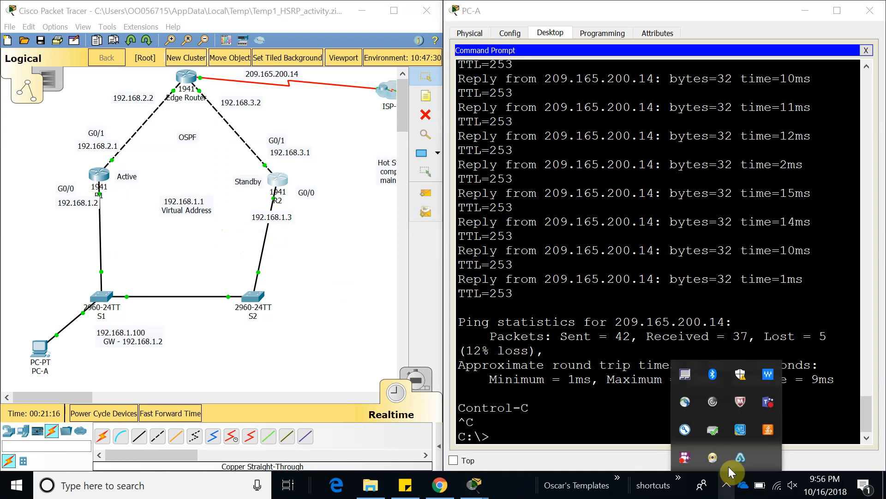